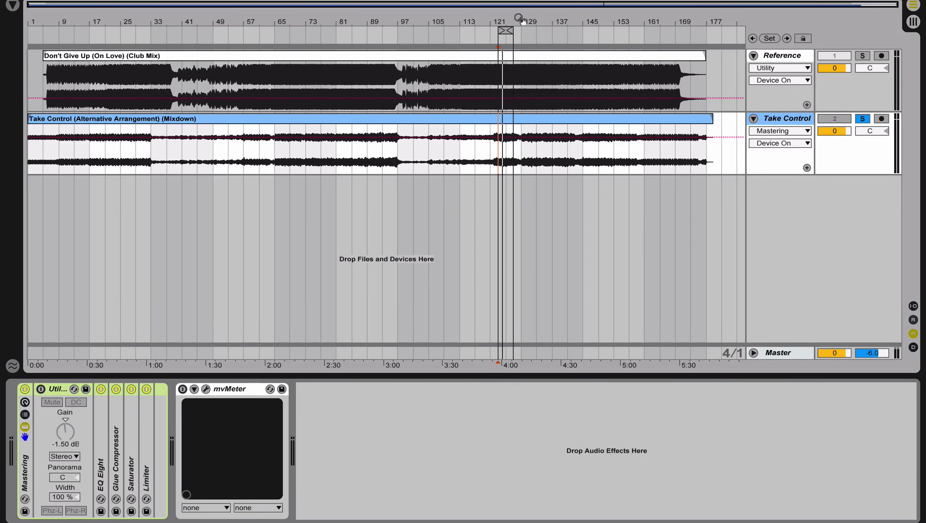
# Examine the looped section at bars 123 to 127 in both the Reference and Take Control tracks
pyautogui.moveTo(520, 18); pyautogui.dragTo(365, 19)
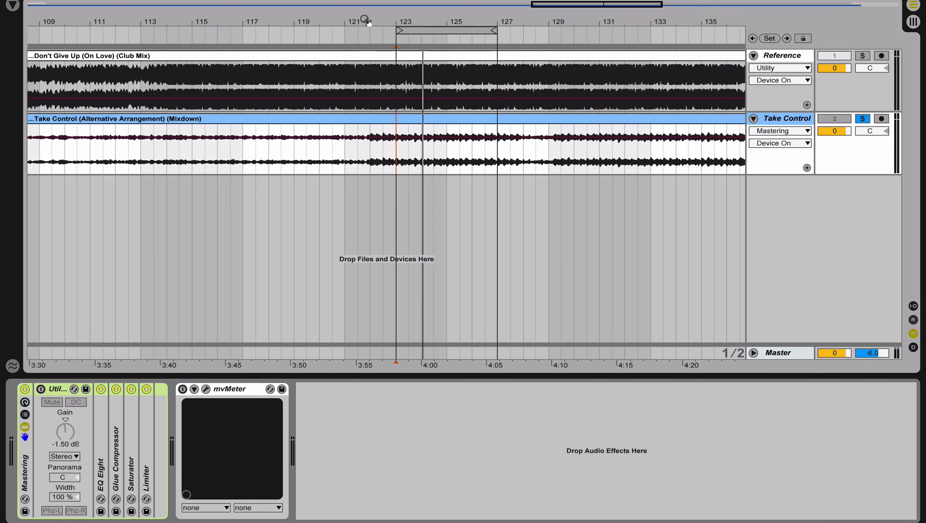
pyautogui.moveTo(364, 19); pyautogui.dragTo(365, 6)
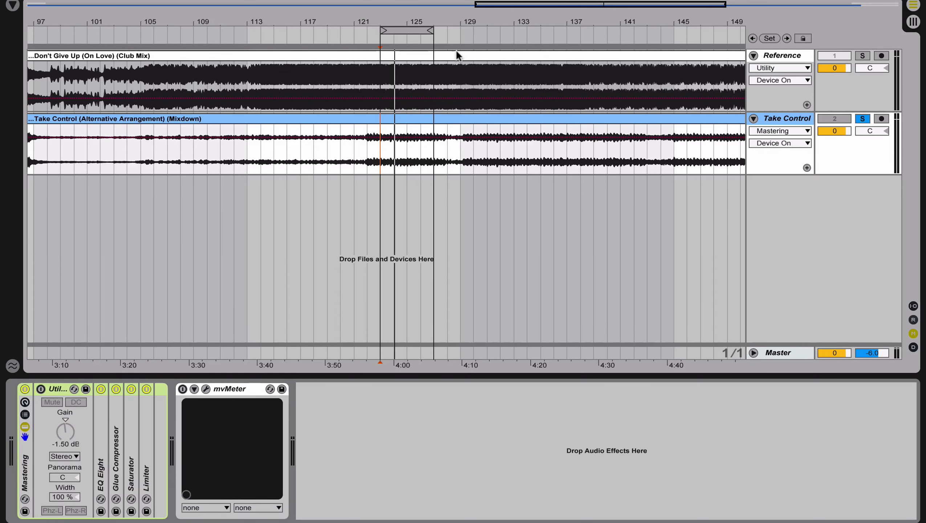
pyautogui.click(420, 56)
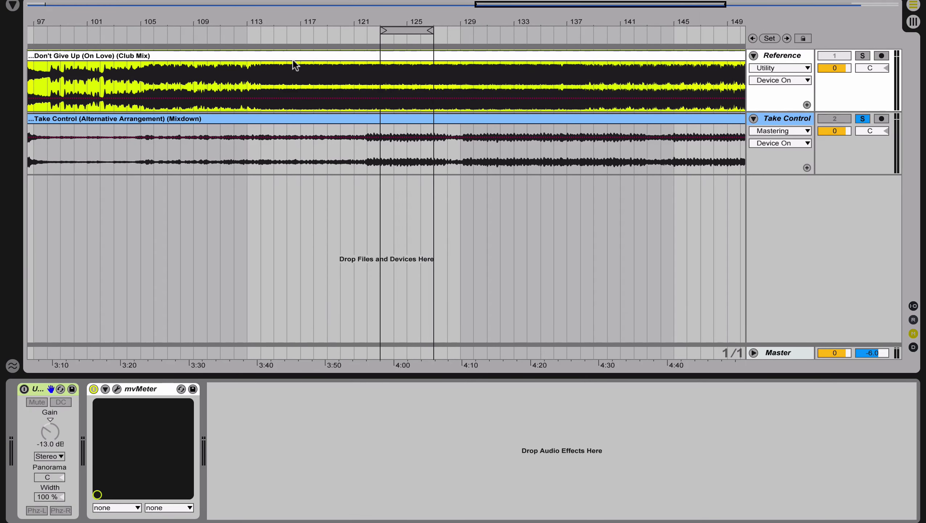
pyautogui.hscroll(-2, 293, 59)
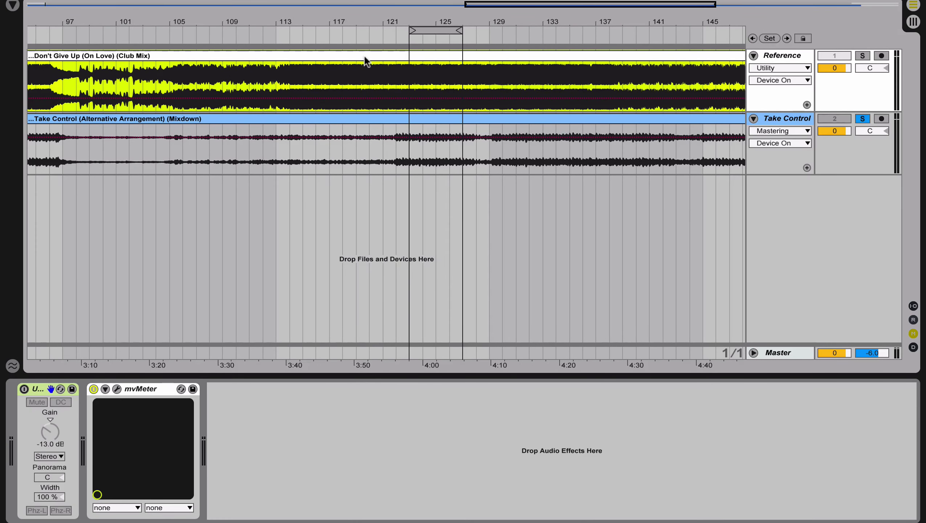
pyautogui.hscroll(5, 368, 58)
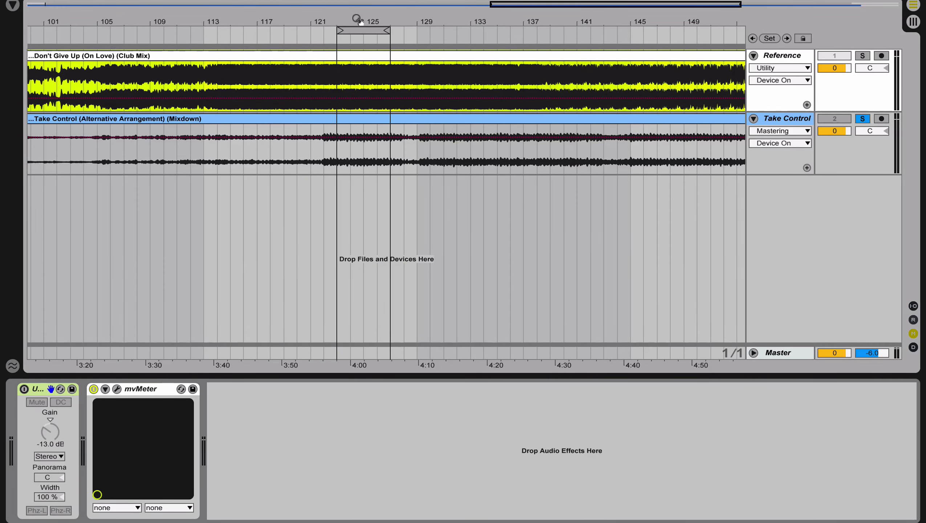
pyautogui.moveTo(360, 22); pyautogui.dragTo(323, 157)
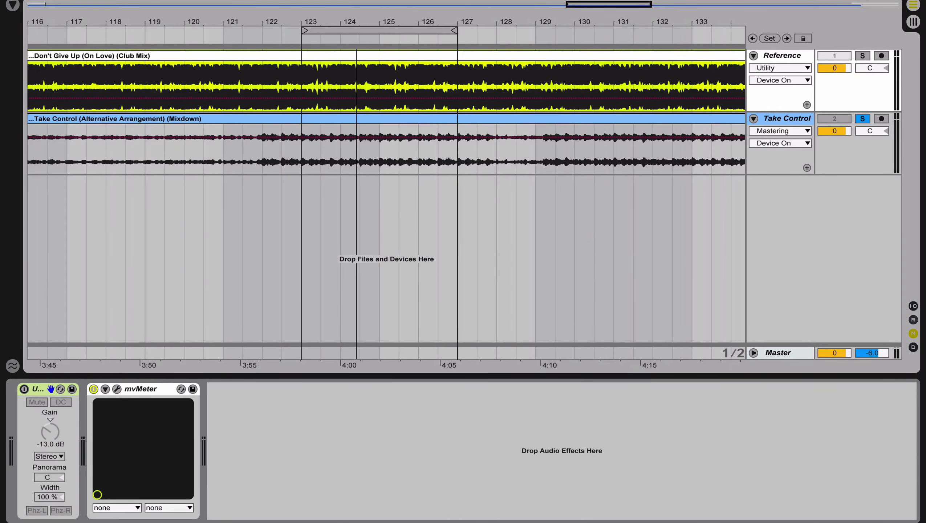
pyautogui.click(301, 161)
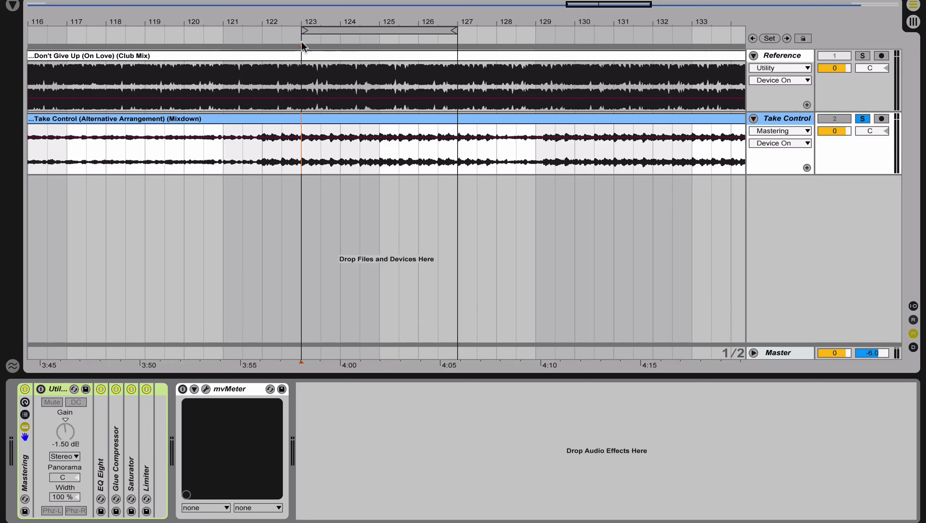
pyautogui.moveTo(304, 14); pyautogui.dragTo(306, 25)
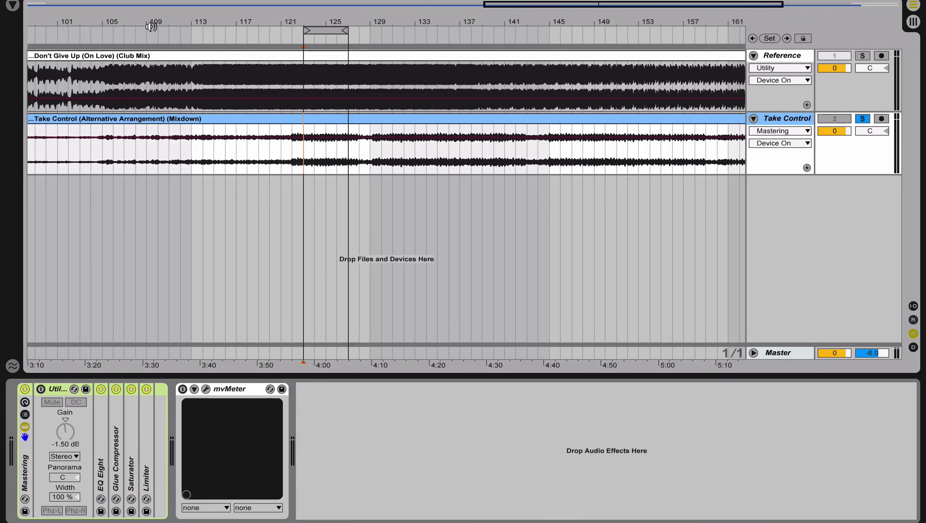
pyautogui.moveTo(149, 23); pyautogui.dragTo(302, 11)
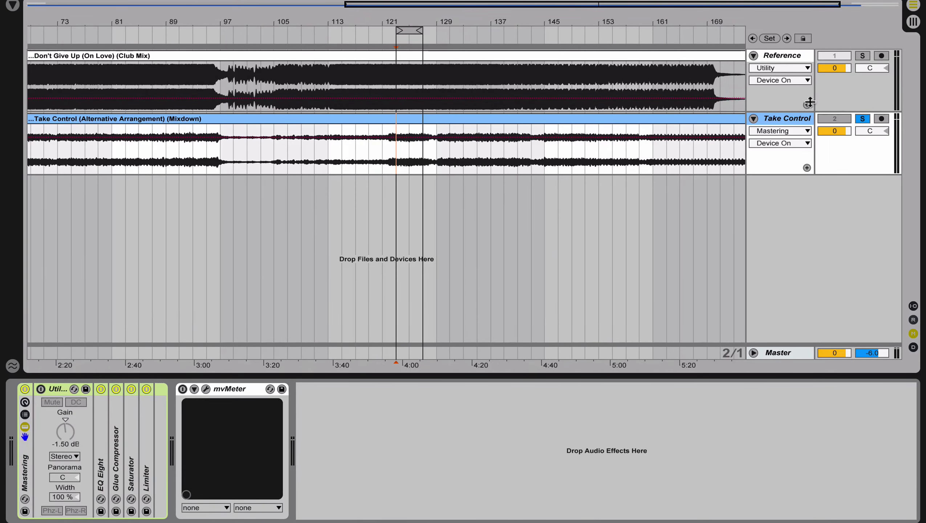
pyautogui.click(321, 38)
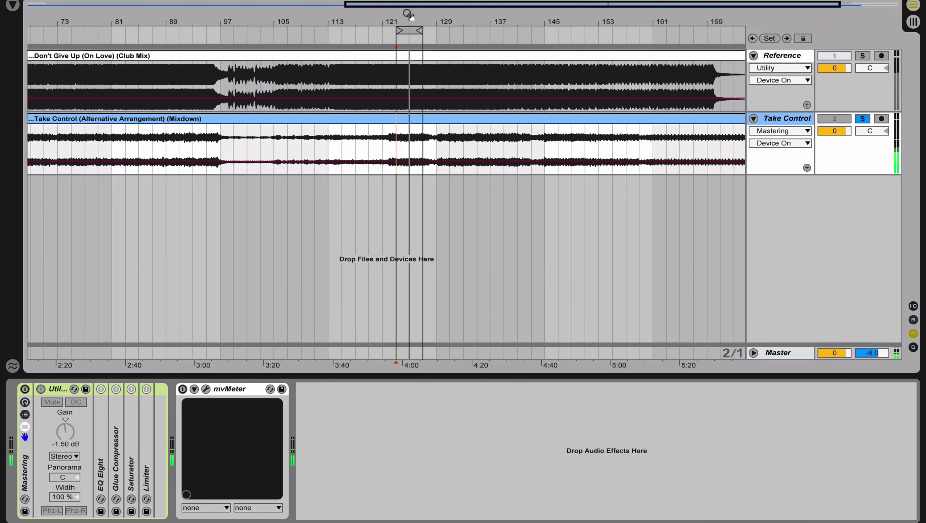
# Solo the Reference track and open the mvMeter window from its device chain
pyautogui.click(862, 55)
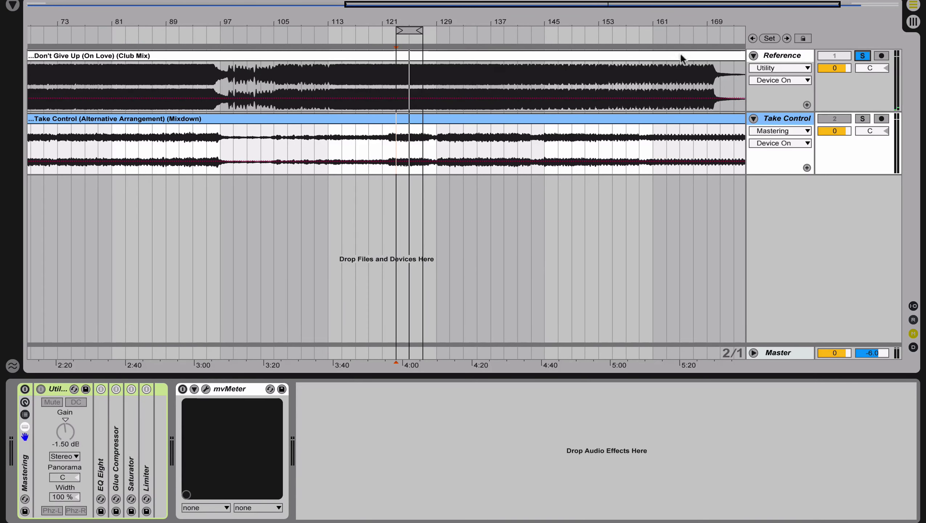
pyautogui.click(303, 39)
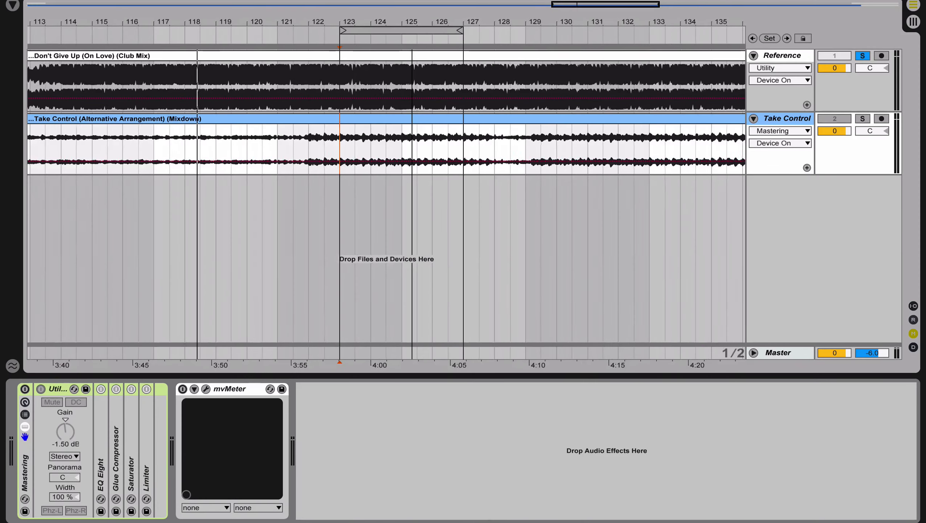
pyautogui.click(287, 76)
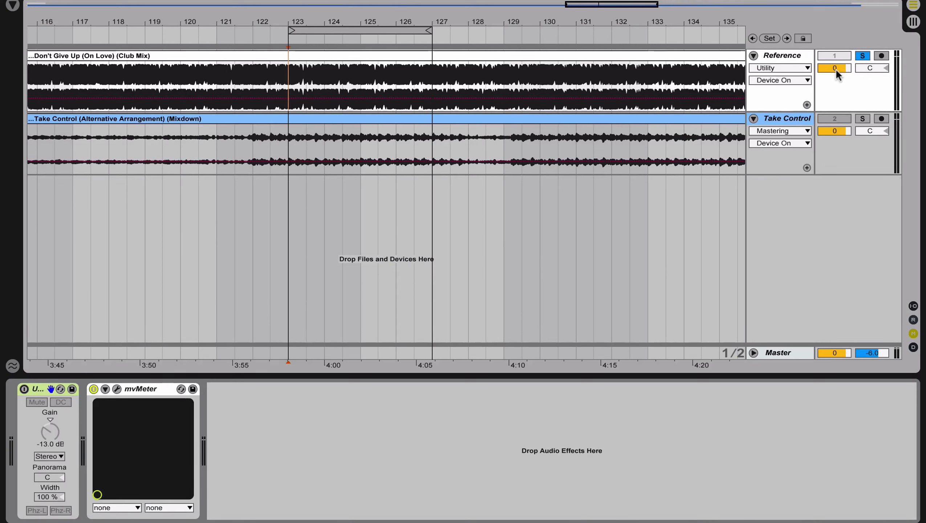
pyautogui.click(118, 389)
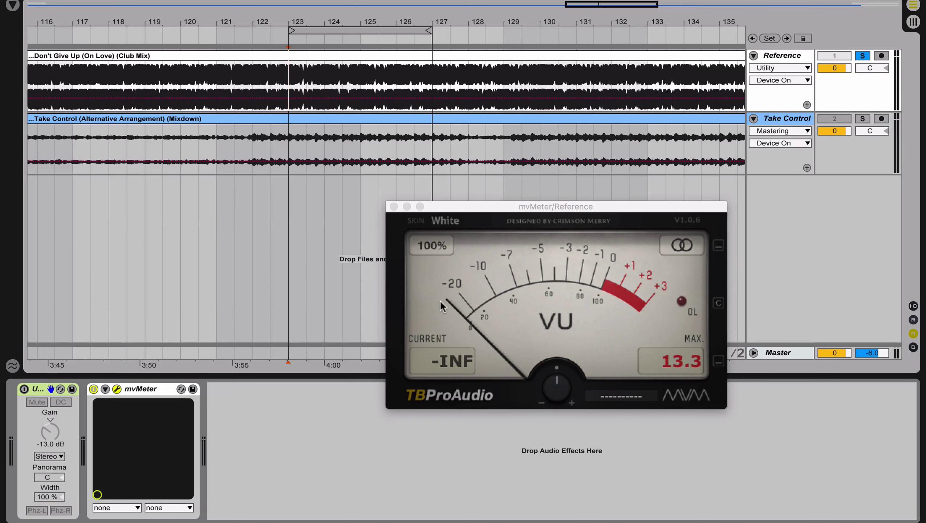
pyautogui.click(614, 201)
pyautogui.click(205, 389)
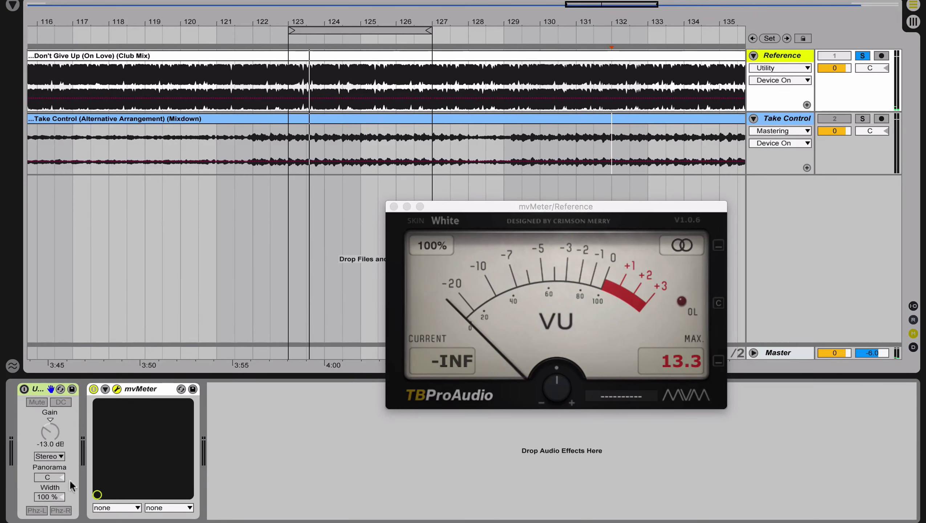
# Activate the Utility on the Reference track, raise its gain to 0.56 dB and play the track through the VU meter
pyautogui.click(26, 389)
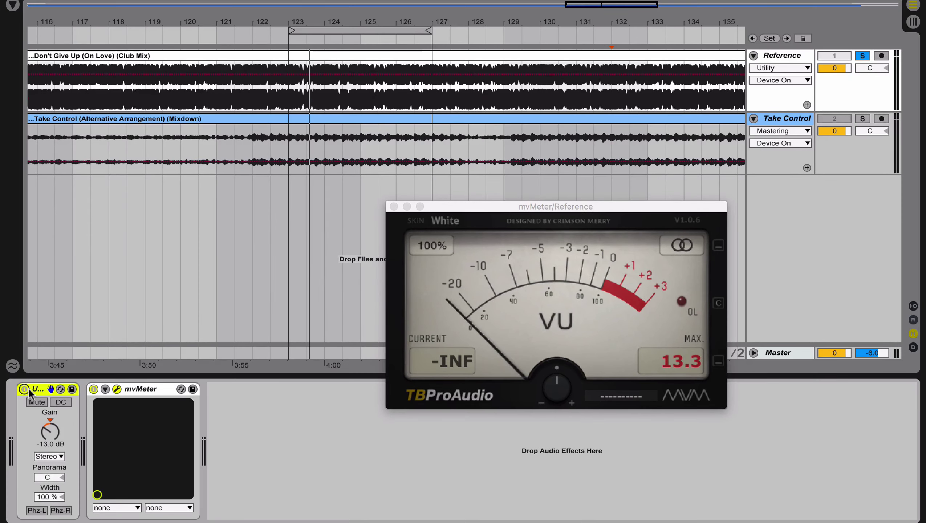
pyautogui.moveTo(49, 431); pyautogui.dragTo(49, 399)
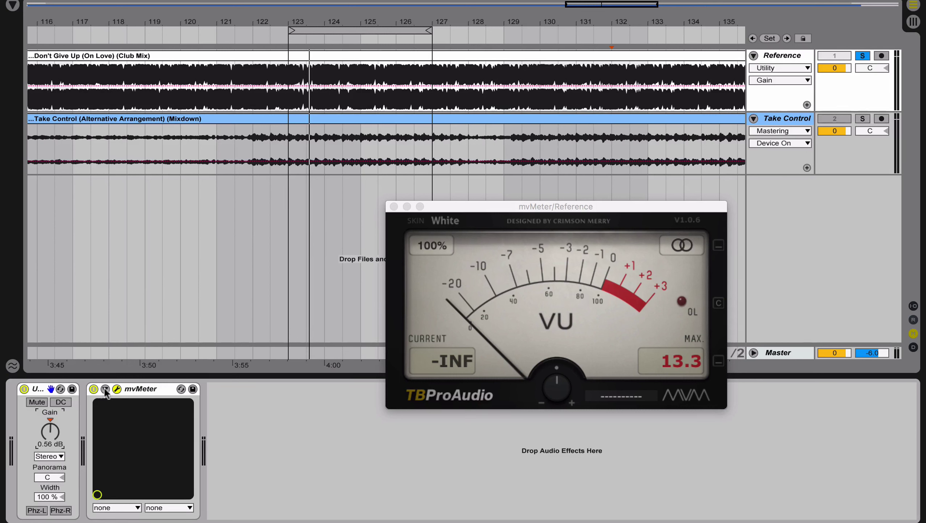
pyautogui.click(566, 323)
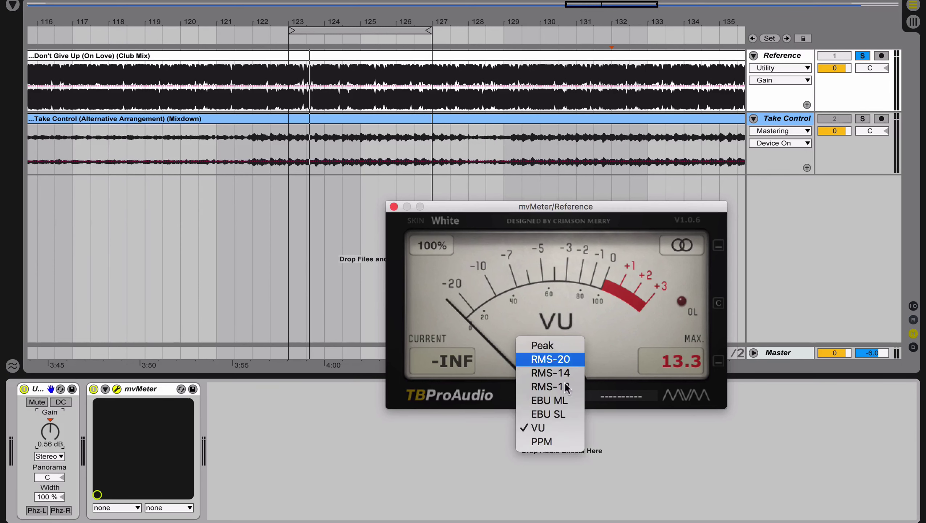
pyautogui.click(640, 300)
pyautogui.press('space')
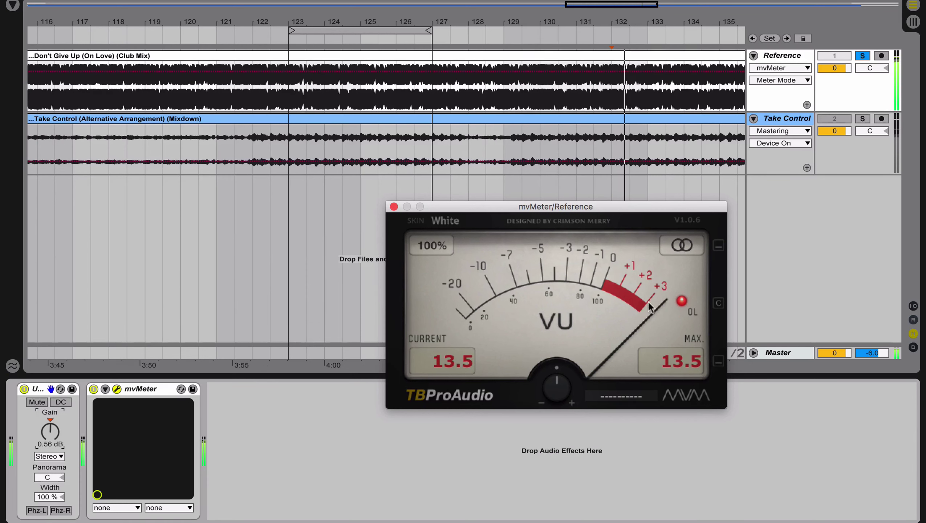
pyautogui.press('space')
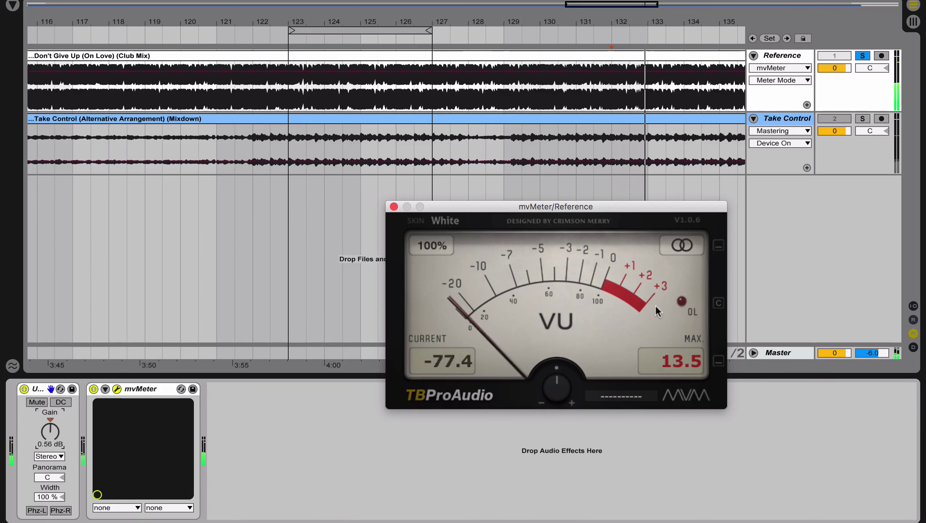
# Lower the Reference track's Utility gain to -12.2 dB, checking its level on the VU meter during playback
pyautogui.moveTo(57, 424)
pyautogui.mouseDown()
pyautogui.moveTo(58, 435)
pyautogui.moveTo(67, 429)
pyautogui.mouseUp()
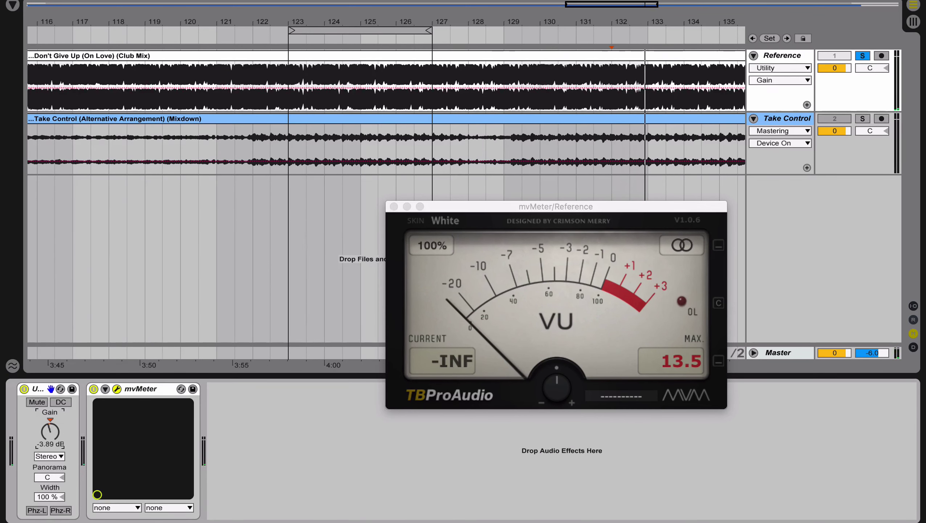
pyautogui.press('space')
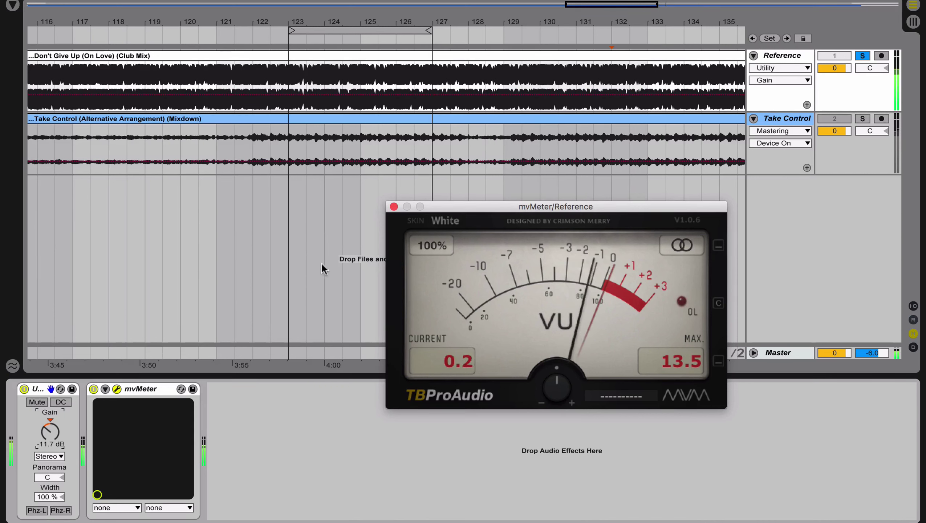
pyautogui.press('space')
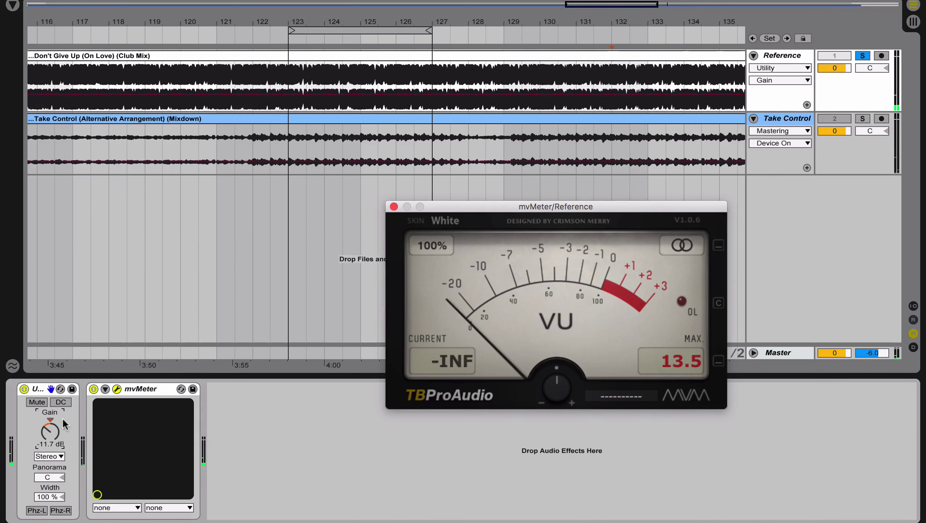
pyautogui.click(234, 44)
pyautogui.press('space')
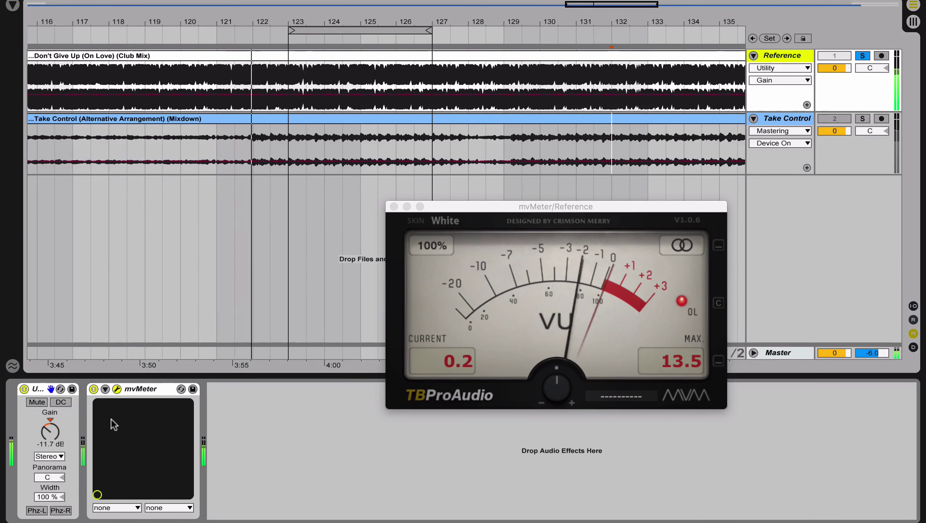
pyautogui.moveTo(54, 430); pyautogui.dragTo(53, 433)
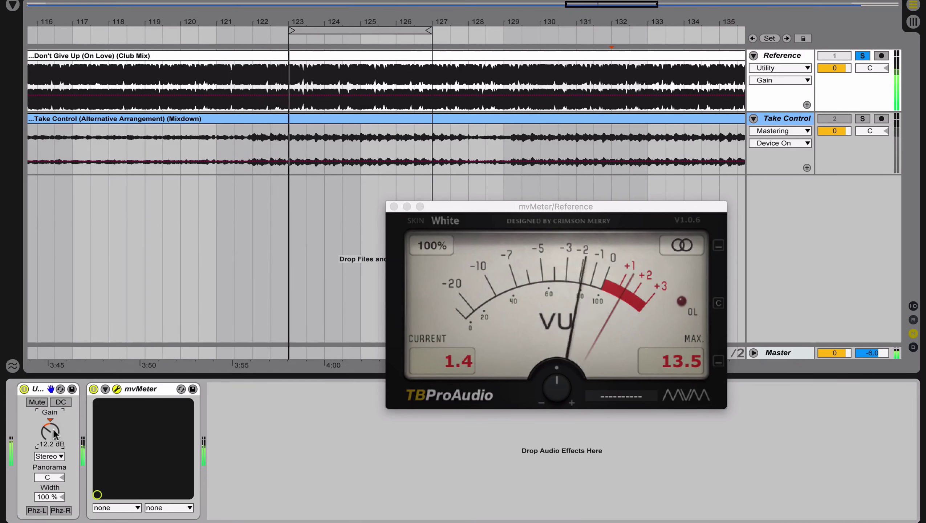
pyautogui.press('space')
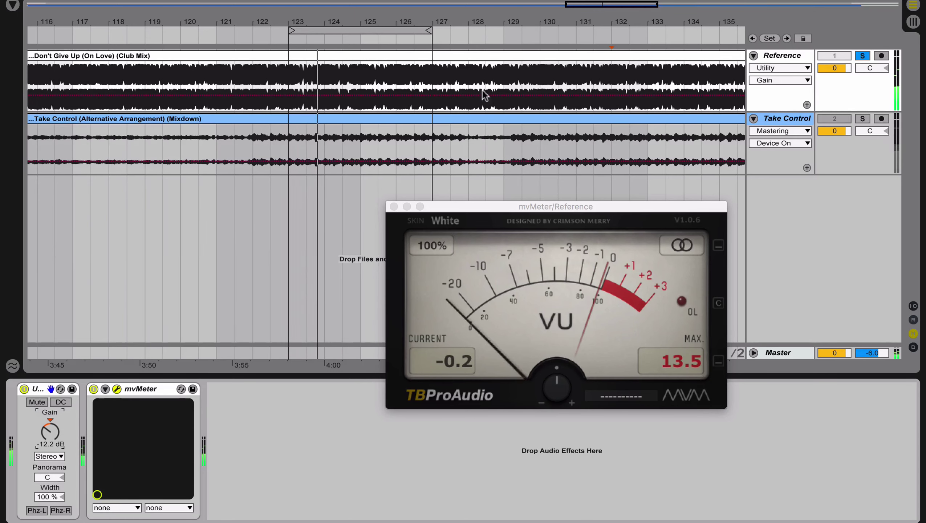
# Play the Reference track from bar 123 and set its Utility gain to -12.8 dB while checking the VU meter
pyautogui.moveTo(477, 20); pyautogui.dragTo(477, 7)
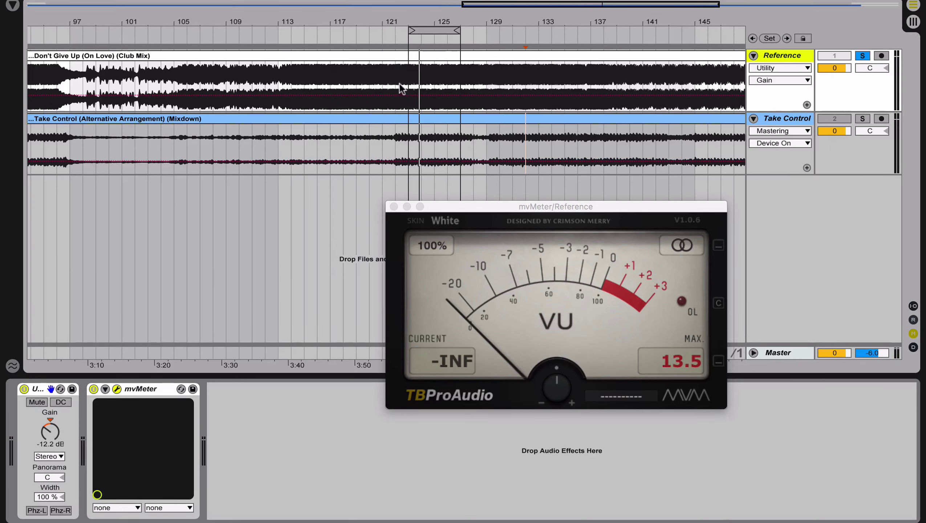
pyautogui.click(409, 77)
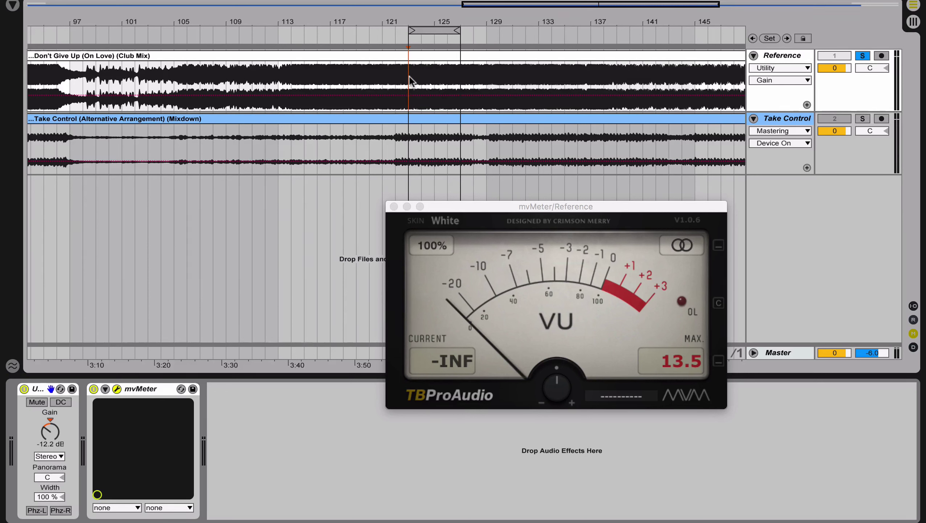
pyautogui.moveTo(370, 21); pyautogui.dragTo(371, 9)
pyautogui.moveTo(366, 59)
pyautogui.mouseDown()
pyautogui.moveTo(399, 60)
pyautogui.moveTo(362, 62)
pyautogui.moveTo(411, 56)
pyautogui.moveTo(427, 43)
pyautogui.moveTo(451, 63)
pyautogui.moveTo(411, 76)
pyautogui.moveTo(404, 67)
pyautogui.moveTo(374, 68)
pyautogui.mouseUp()
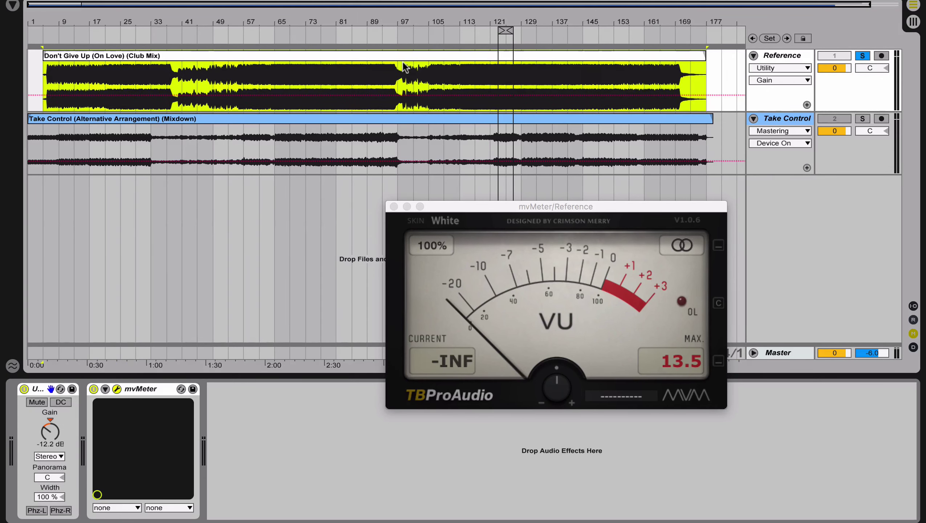
pyautogui.moveTo(500, 22); pyautogui.dragTo(500, 59)
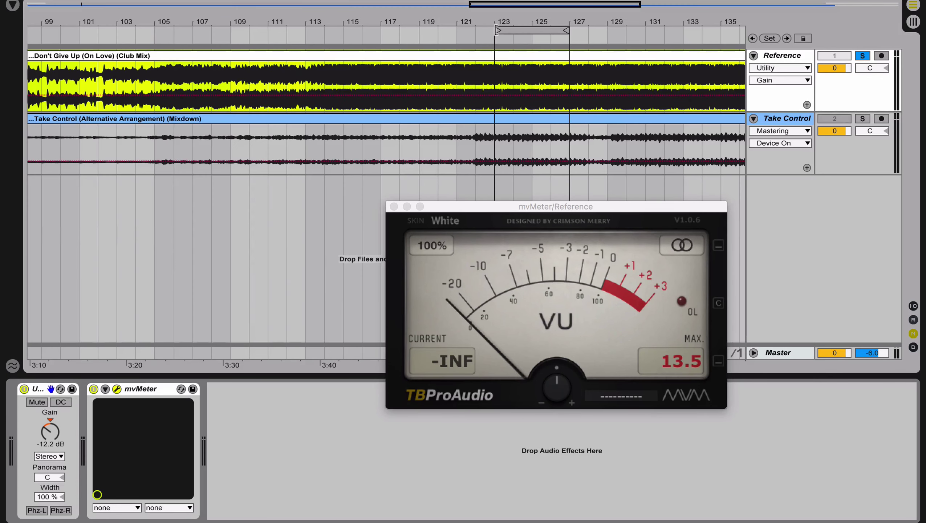
pyautogui.moveTo(543, 16); pyautogui.dragTo(541, 24)
pyautogui.click(485, 71)
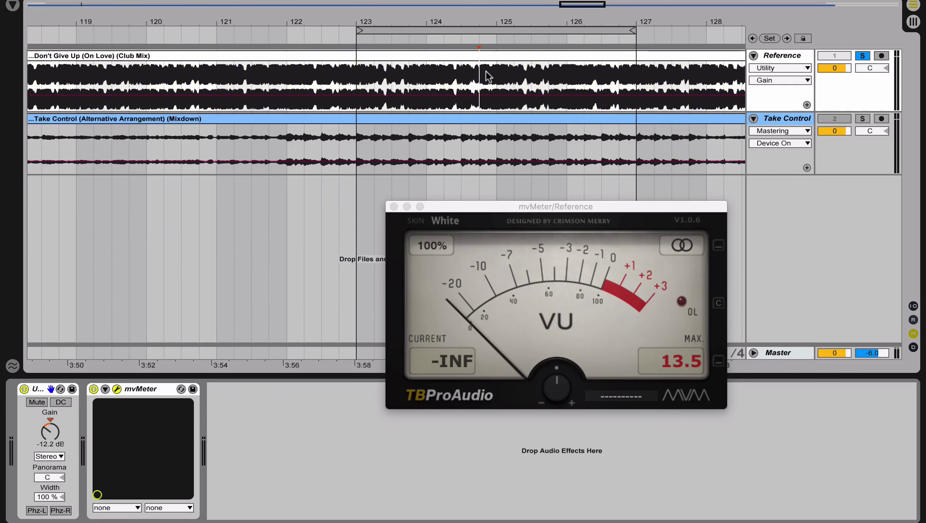
pyautogui.press('space')
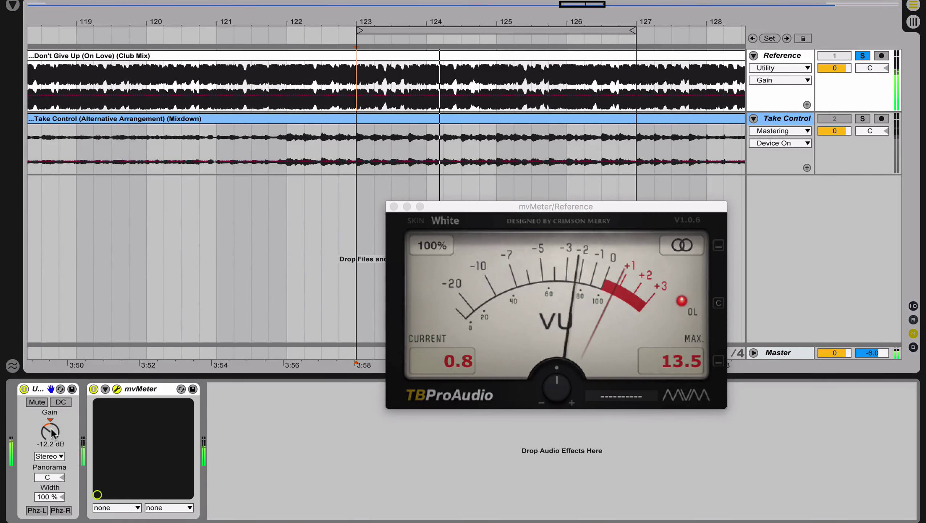
pyautogui.moveTo(51, 431); pyautogui.dragTo(52, 434)
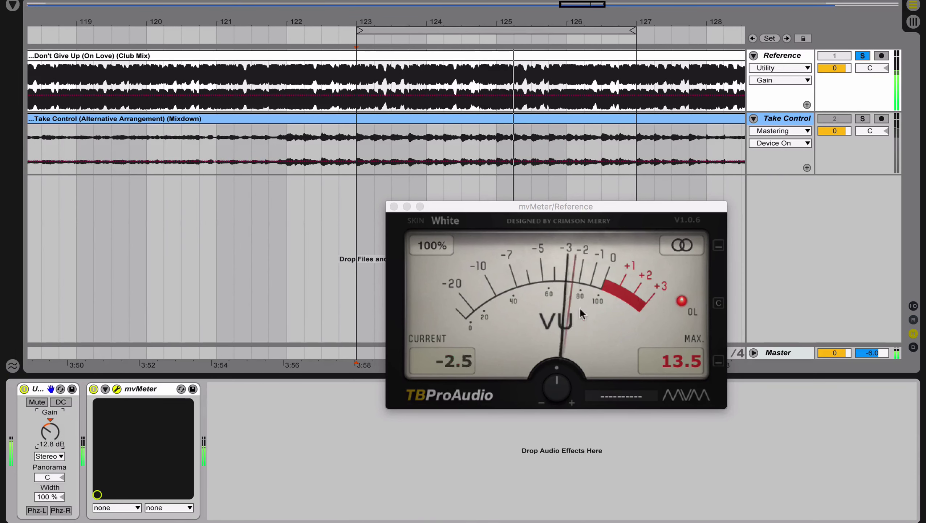
pyautogui.click(590, 292)
pyautogui.press('space')
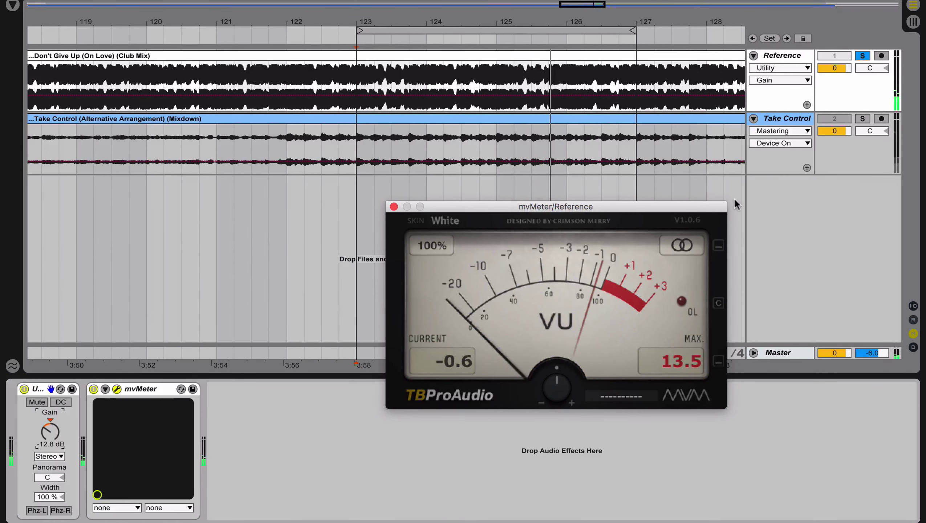
# Solo the Take Control track and play the section from bar 123 with the Reference track's devices shown
pyautogui.click(790, 119)
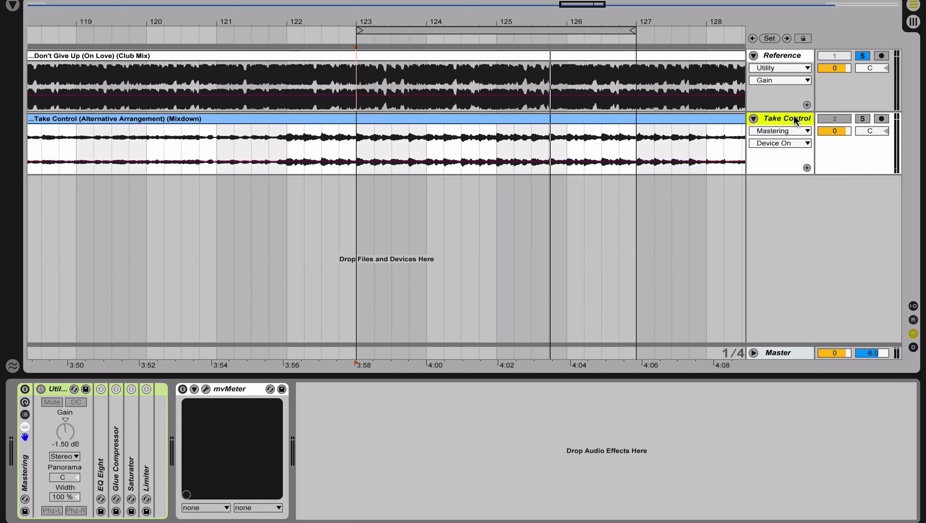
pyautogui.click(862, 118)
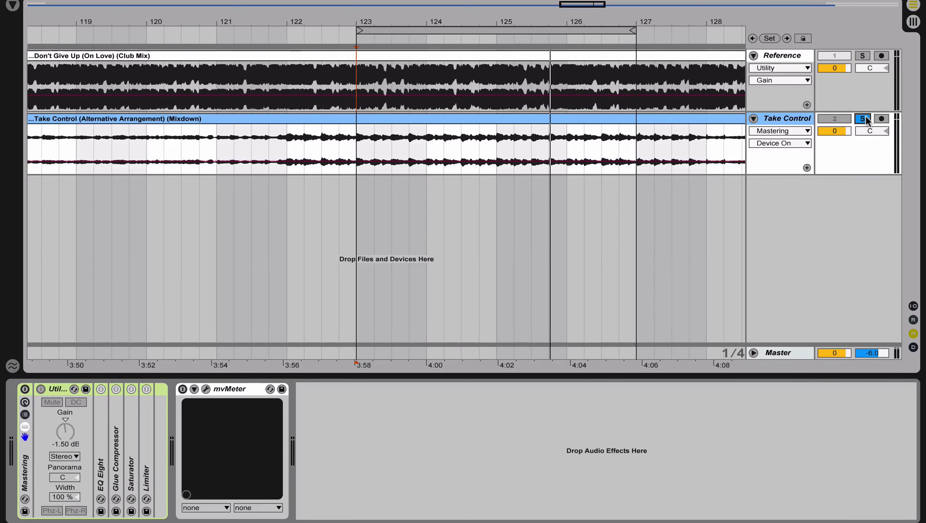
pyautogui.click(796, 54)
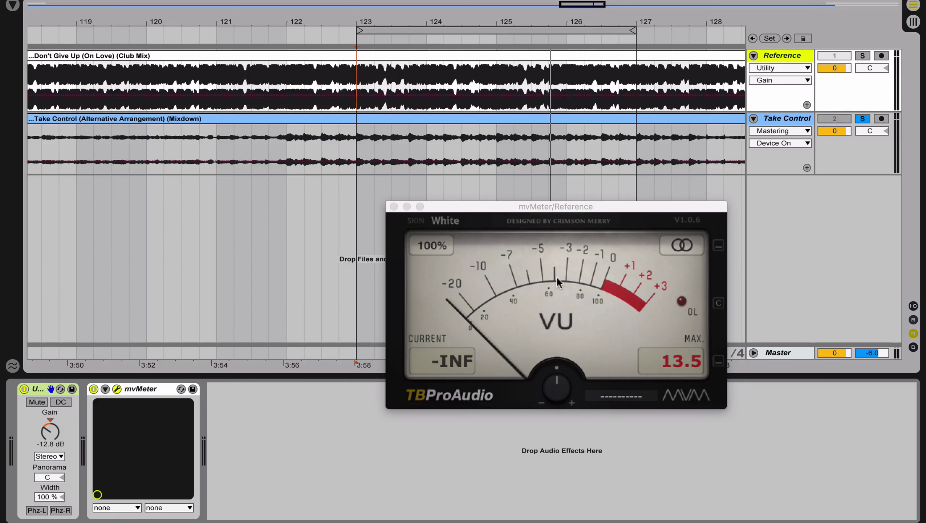
pyautogui.press('space')
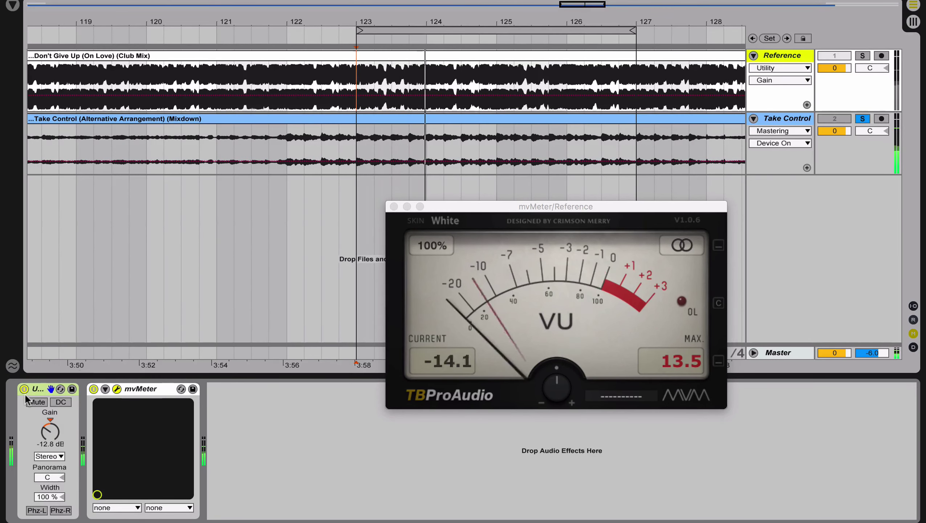
# Activate the Mastering rack and mvMeter on the Take Control track and open the meter window beside the waveforms
pyautogui.click(789, 122)
pyautogui.click(789, 124)
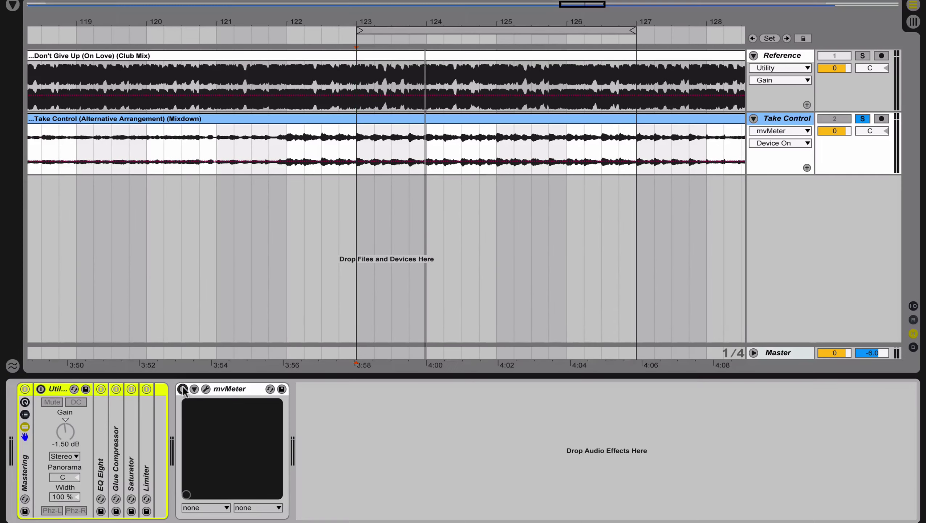
pyautogui.click(206, 389)
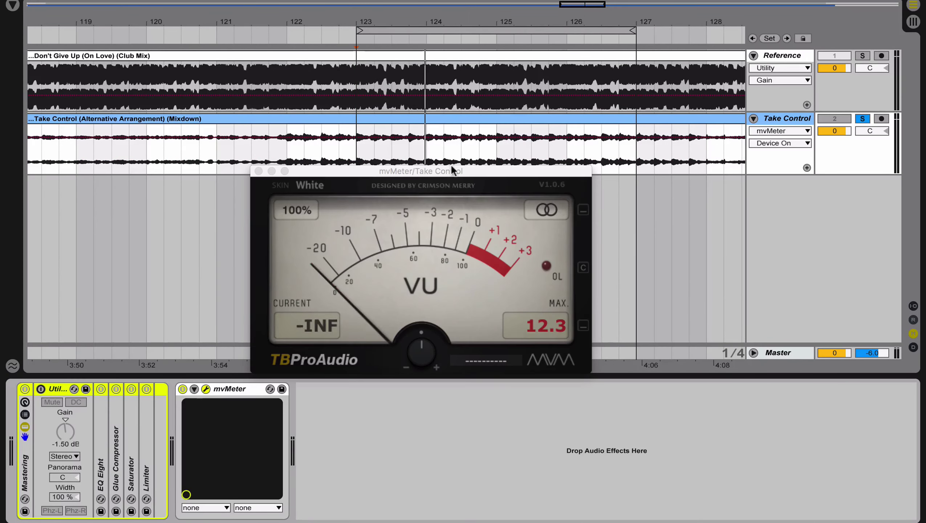
pyautogui.moveTo(456, 172); pyautogui.dragTo(699, 173)
# Bypass the EQ Eight, Glue Compressor, Saturator and Limiter inside the Mastering rack
pyautogui.click(100, 388)
pyautogui.click(116, 389)
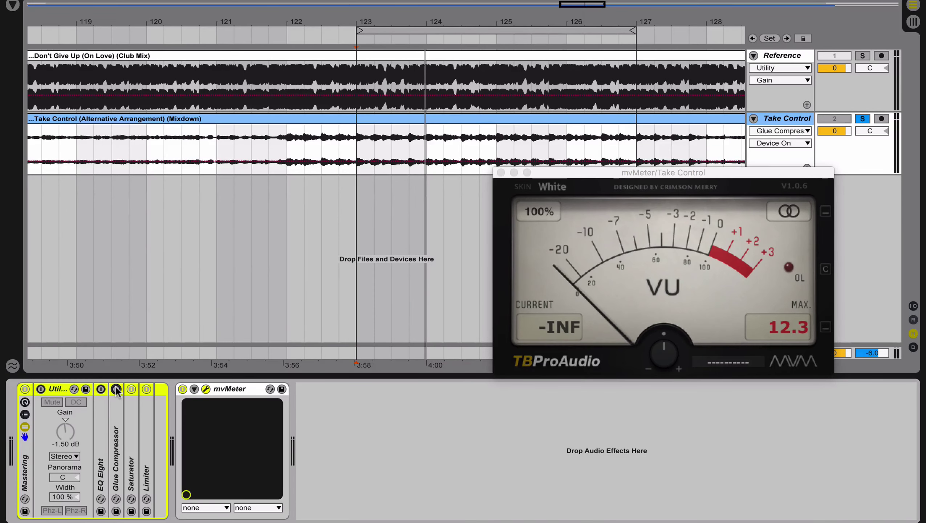
pyautogui.click(131, 389)
pyautogui.click(146, 389)
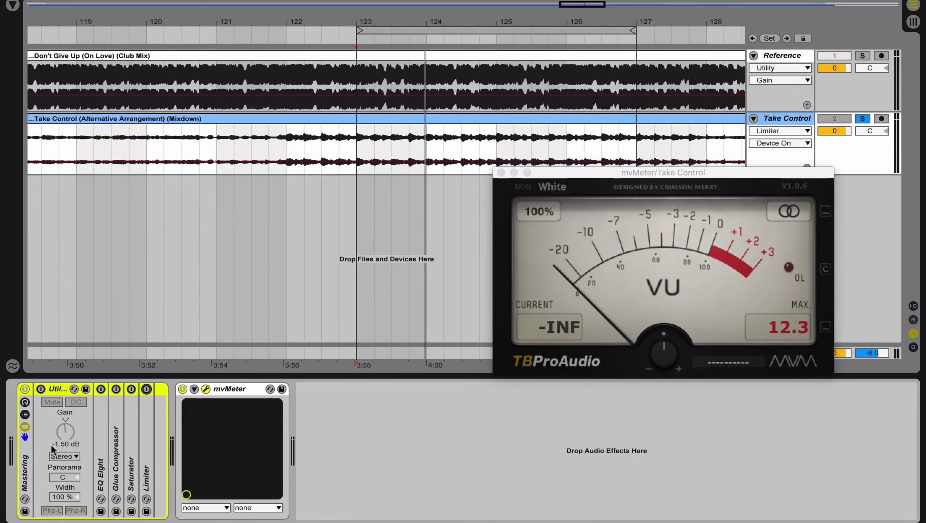
# Fold and unfold the Mastering rack and switch it off and back on
pyautogui.doubleClick(26, 461)
pyautogui.doubleClick(25, 461)
pyautogui.click(23, 385)
pyautogui.click(23, 386)
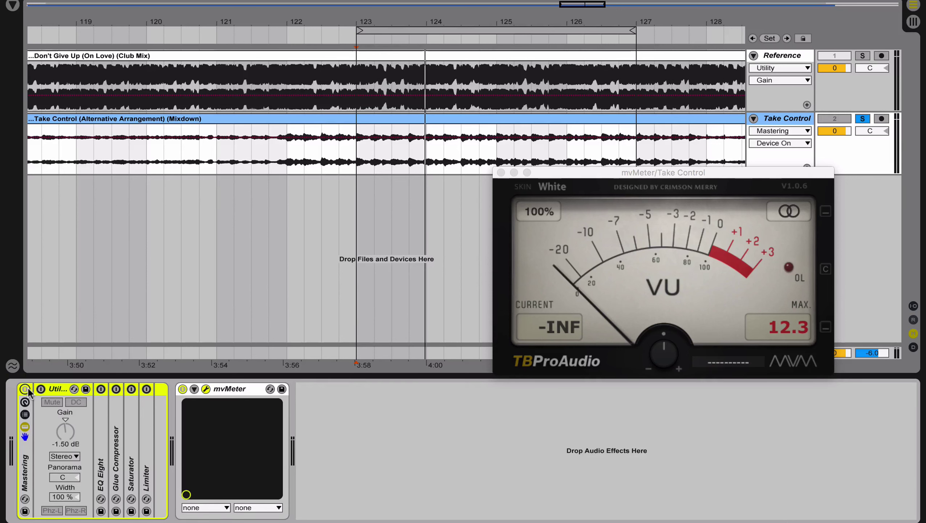
# Play the Take Control track with its mastering devices bypassed, check its VU level, and compare its device chain with the Reference track's
pyautogui.press('space')
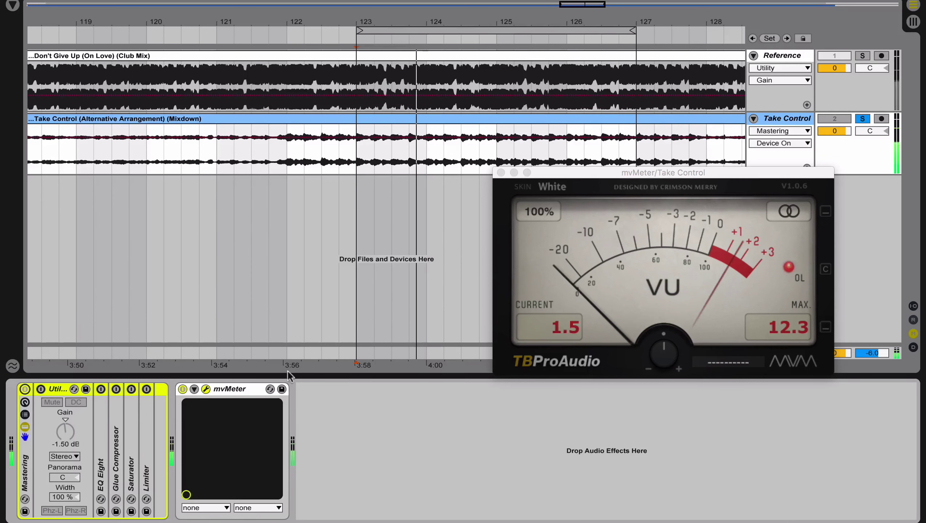
pyautogui.click(237, 389)
pyautogui.press('space')
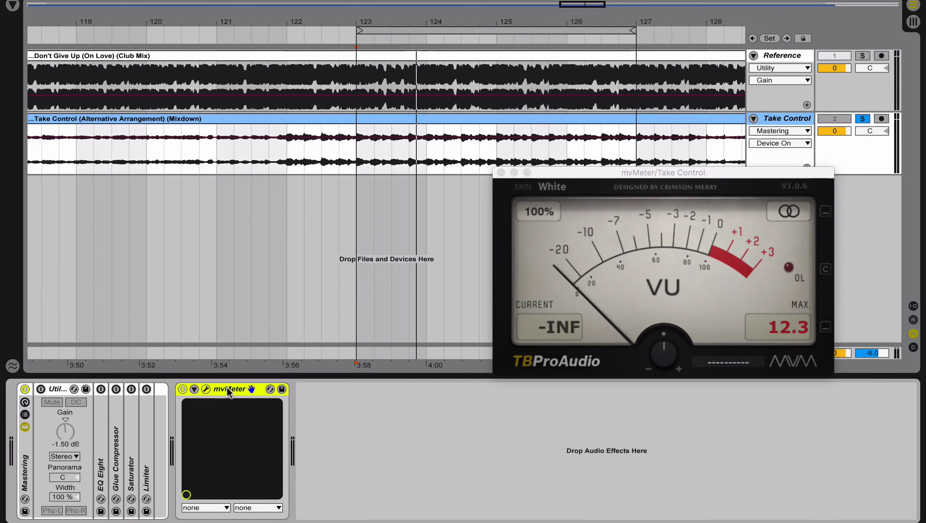
pyautogui.click(774, 116)
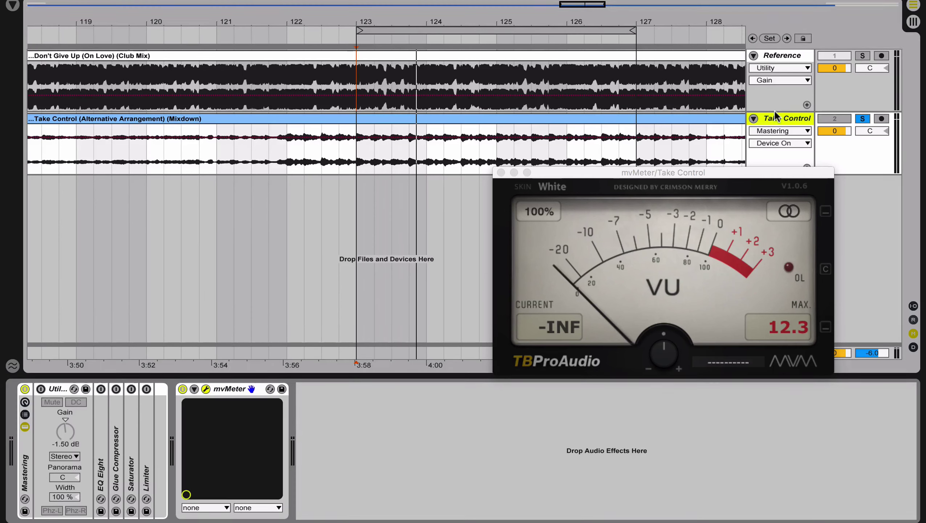
pyautogui.click(752, 98)
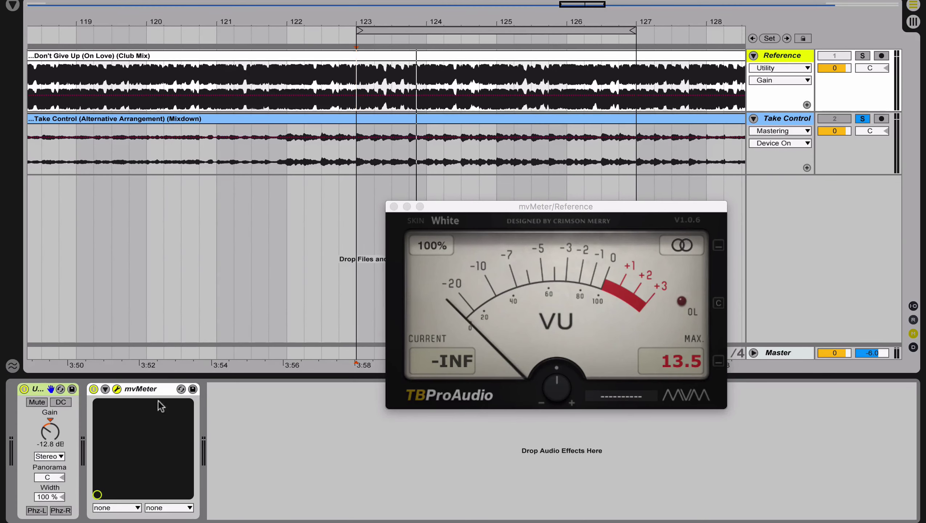
pyautogui.click(775, 119)
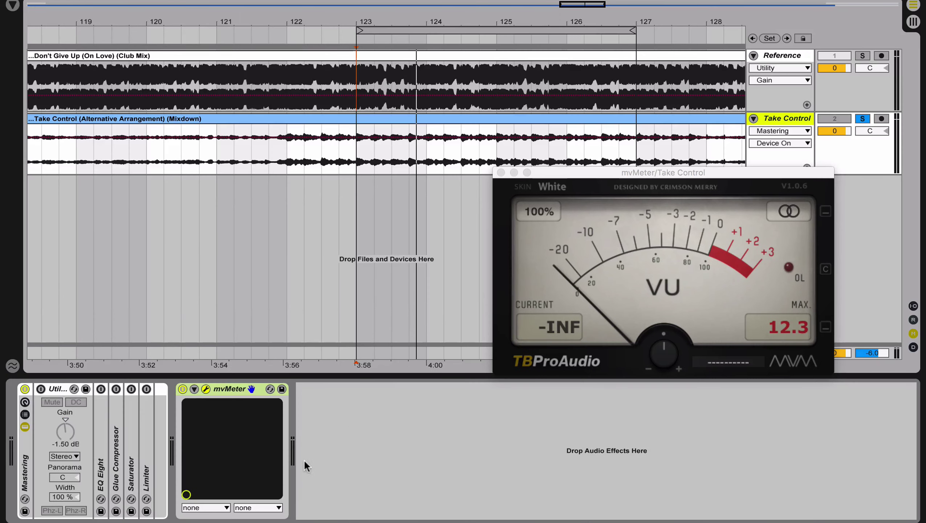
pyautogui.press('space')
pyautogui.click(740, 247)
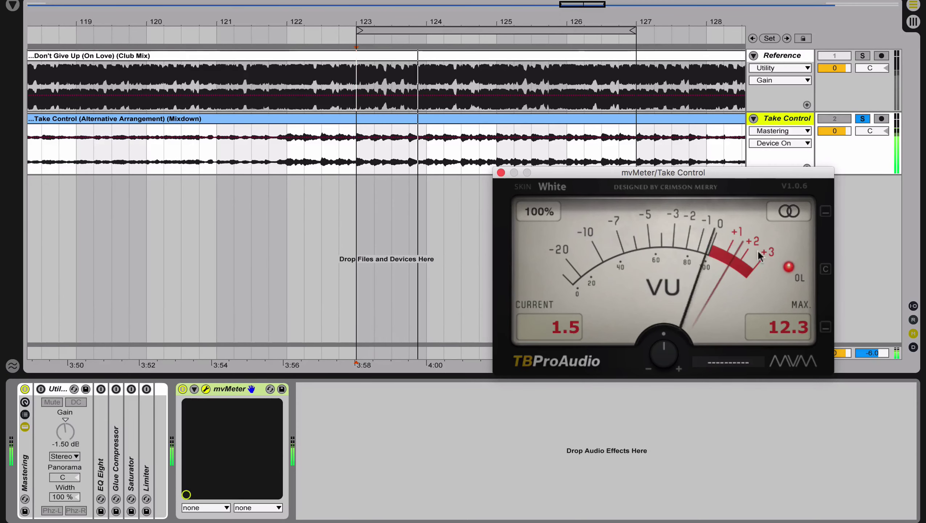
pyautogui.press('space')
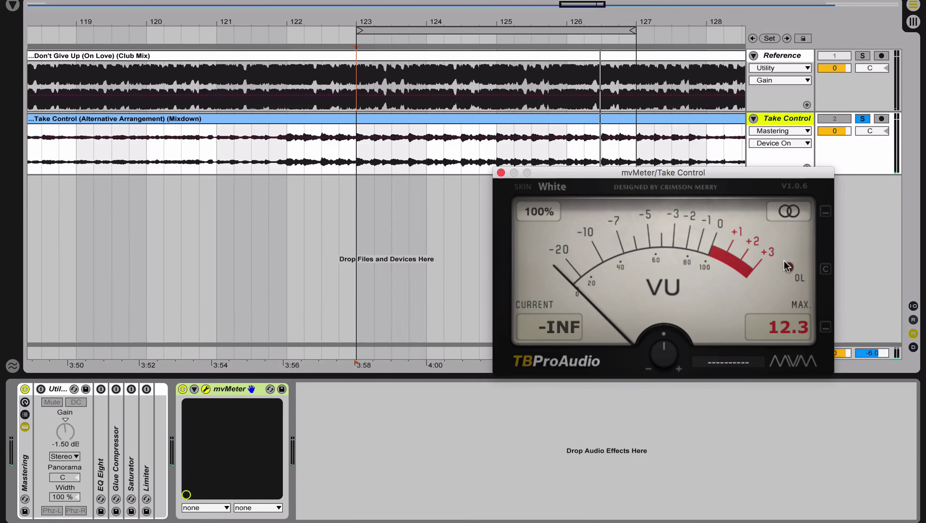
# Play the Take Control track and activate the Utility in its Mastering rack at -1.50 dB gain
pyautogui.press('space')
pyautogui.click(54, 388)
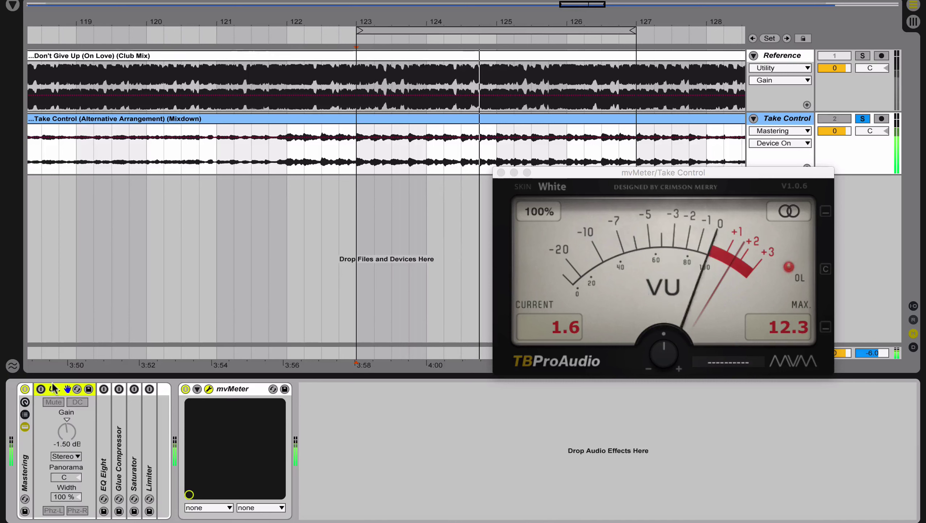
pyautogui.click(41, 388)
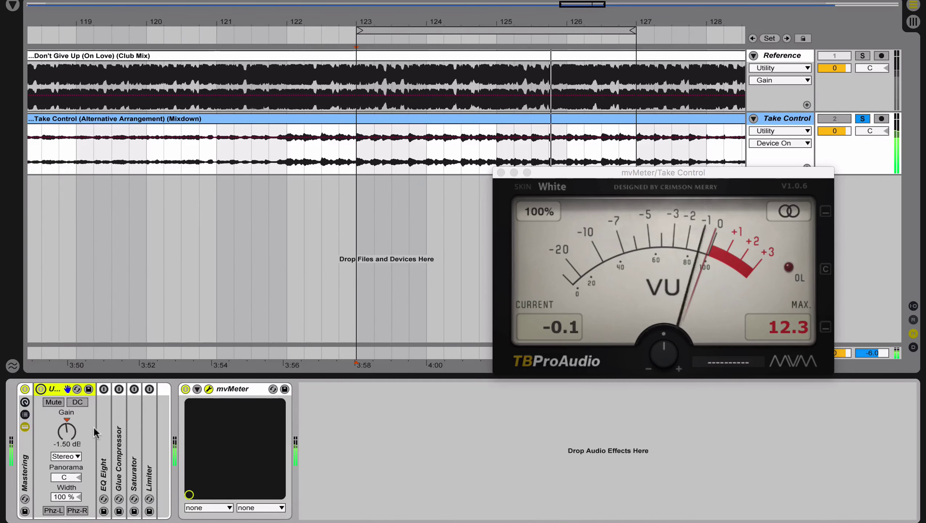
# Try a Utility gain of -0.83 dB on the Take Control track, stop playback, and undo the gain change
pyautogui.moveTo(68, 441)
pyautogui.mouseDown()
pyautogui.moveTo(69, 456)
pyautogui.moveTo(68, 425)
pyautogui.moveTo(69, 435)
pyautogui.mouseUp()
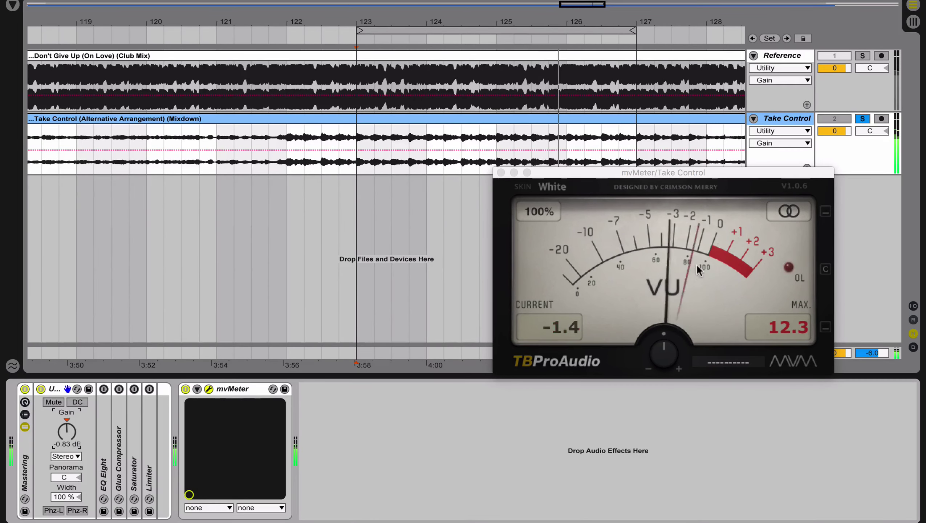
pyautogui.press('space')
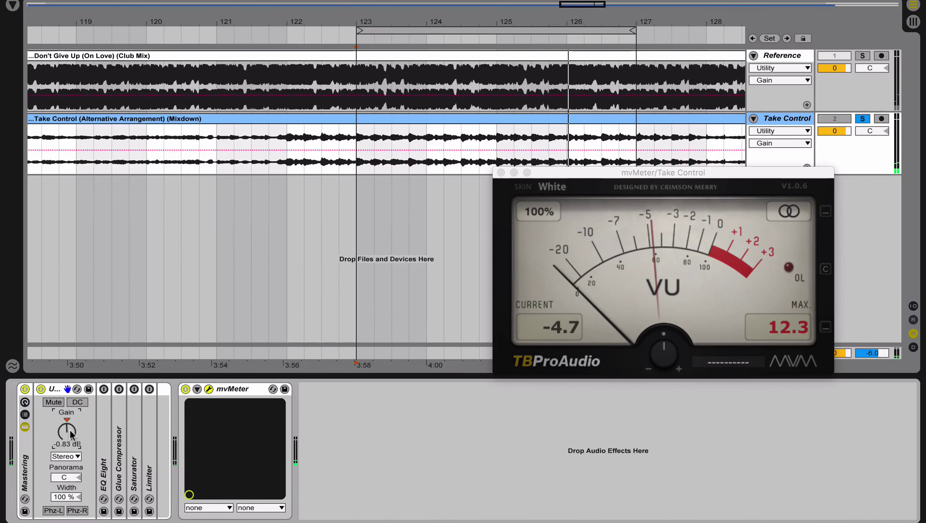
pyautogui.press('super+z')
pyautogui.press('super+z')
pyautogui.press('super+z')
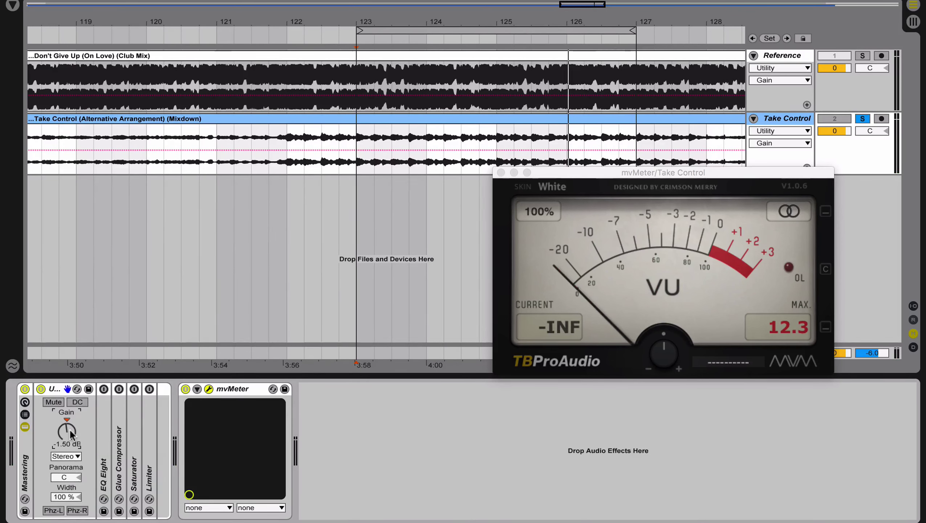
# Compare loudness by playing the section from bar 123 while alternating solo between the Reference and Take Control tracks
pyautogui.click(864, 55)
pyautogui.press('space')
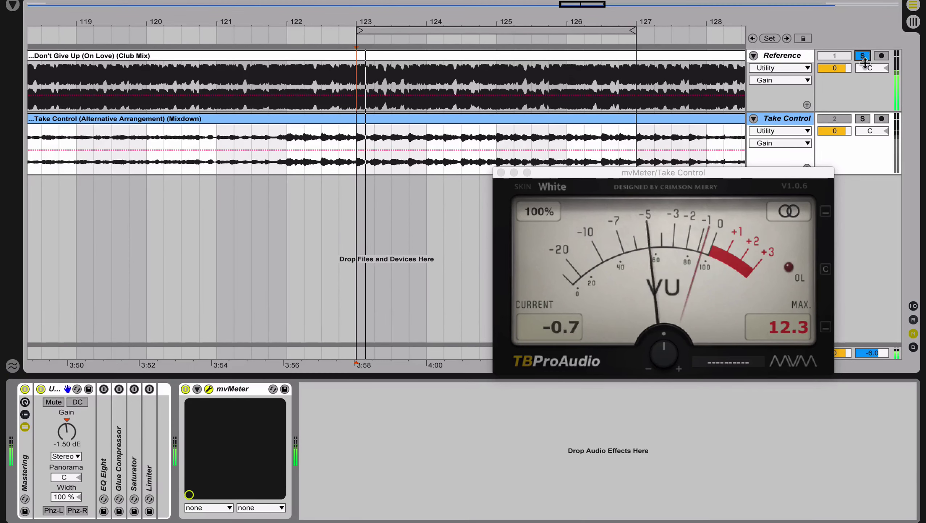
pyautogui.click(862, 119)
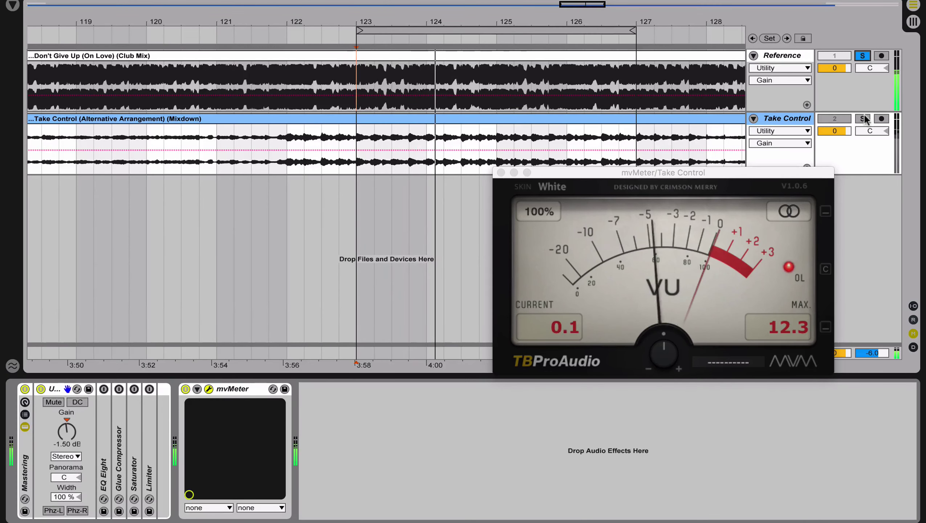
pyautogui.click(863, 56)
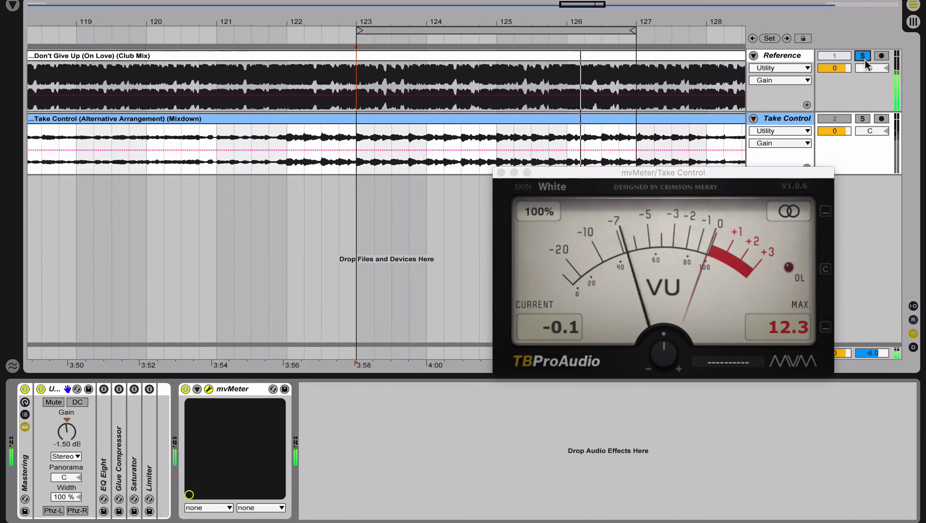
pyautogui.click(863, 119)
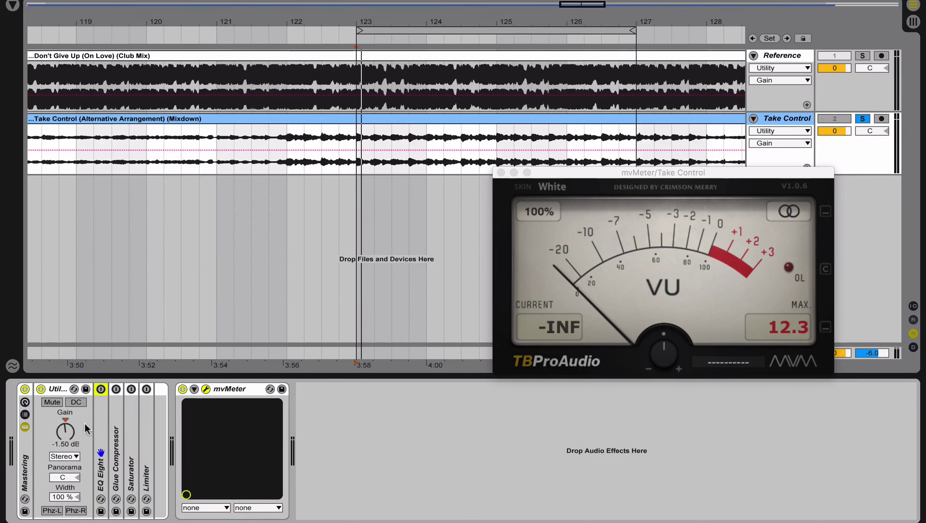
# Unfold the EQ Eight in the Mastering rack to show its curve and settings
pyautogui.doubleClick(101, 392)
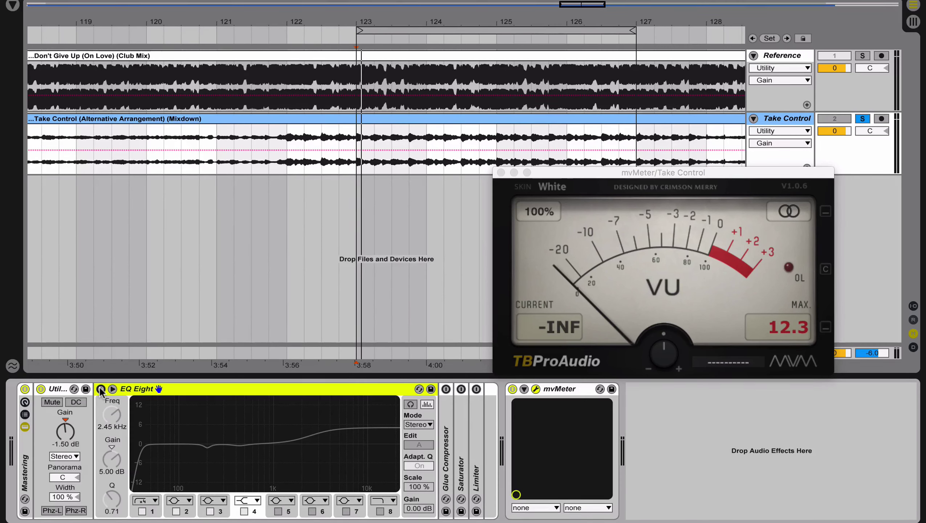
pyautogui.click(58, 391)
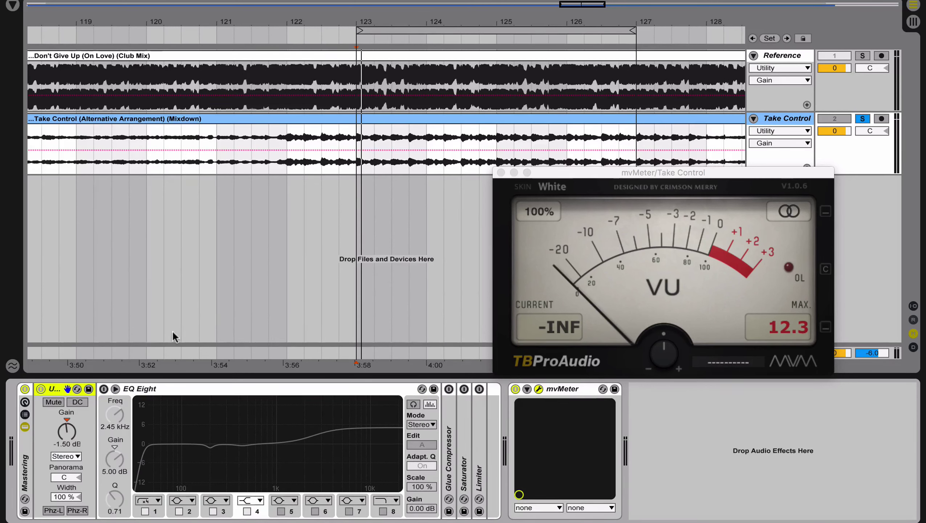
pyautogui.click(165, 388)
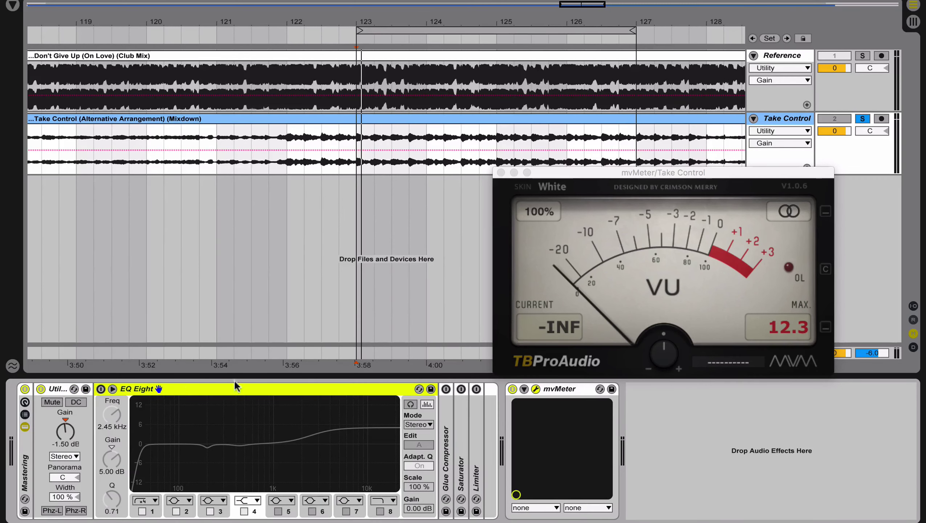
# Review the Glue Compressor, Saturator and Limiter in the rack, including the Limiter's gain and ceiling settings, and return to the EQ Eight
pyautogui.click(445, 432)
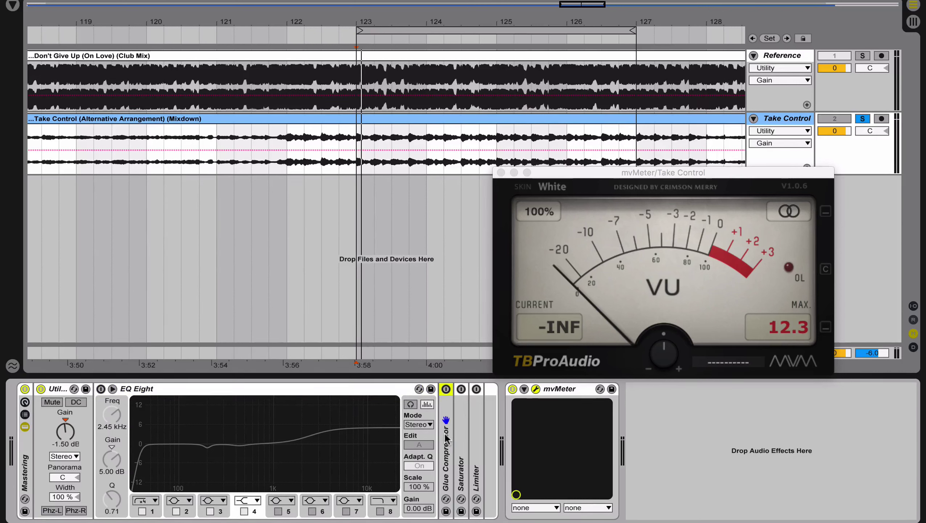
pyautogui.click(462, 425)
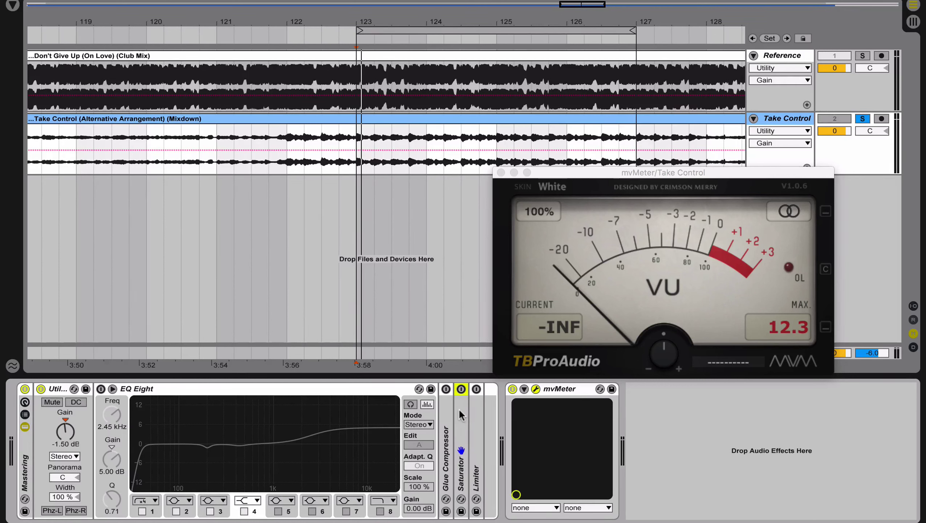
pyautogui.click(478, 402)
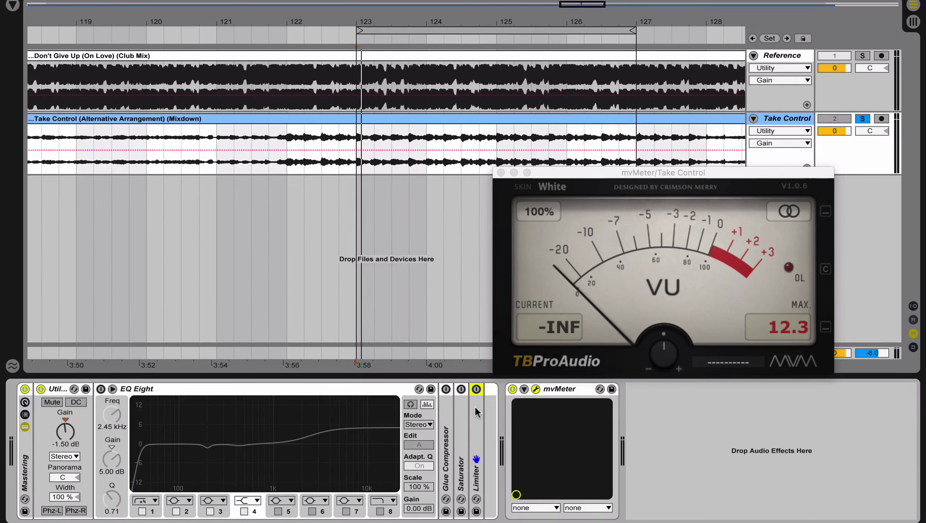
pyautogui.doubleClick(475, 406)
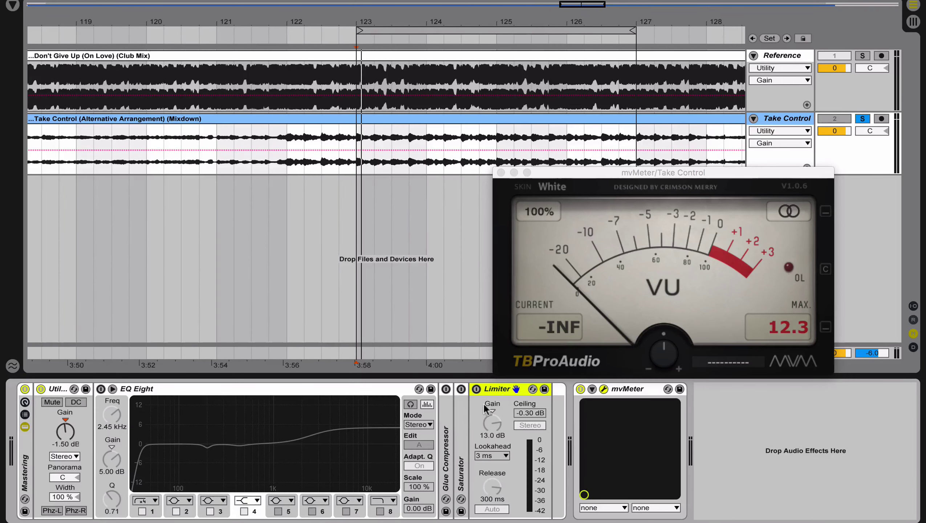
pyautogui.doubleClick(503, 391)
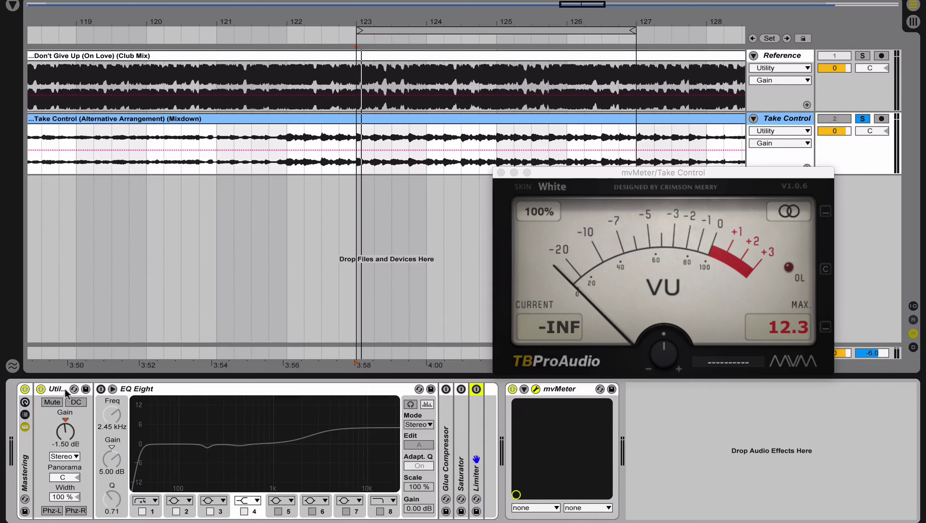
pyautogui.click(66, 391)
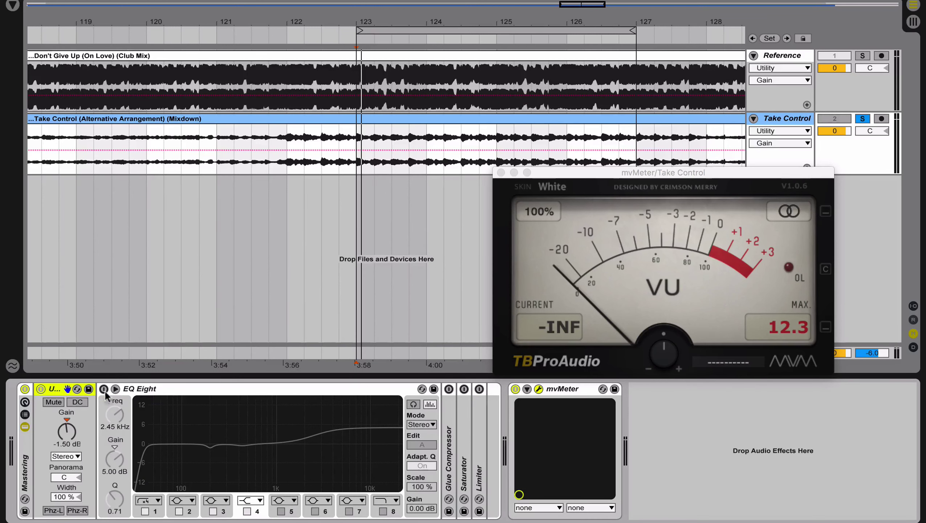
pyautogui.click(168, 382)
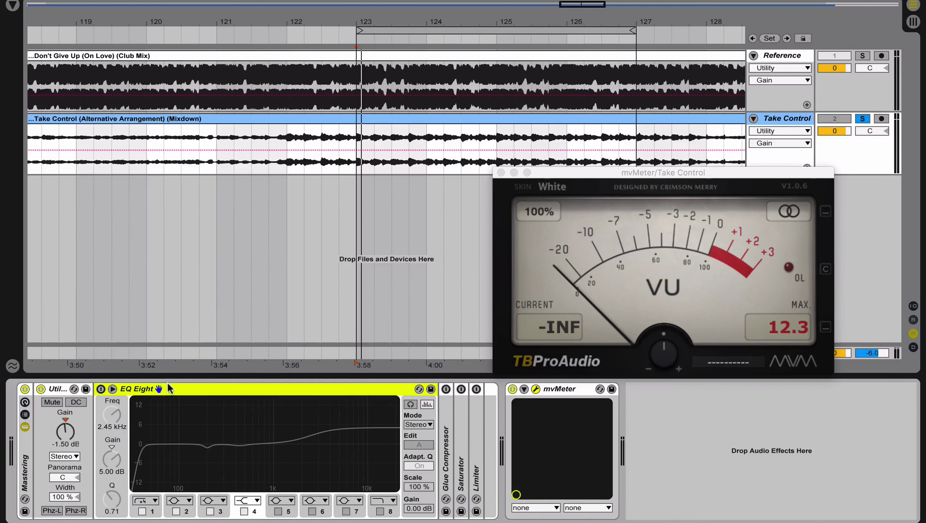
# Compare the soloed Take Control and Reference tracks by playing each from midway between bars 124 and 125
pyautogui.click(462, 314)
pyautogui.press('space')
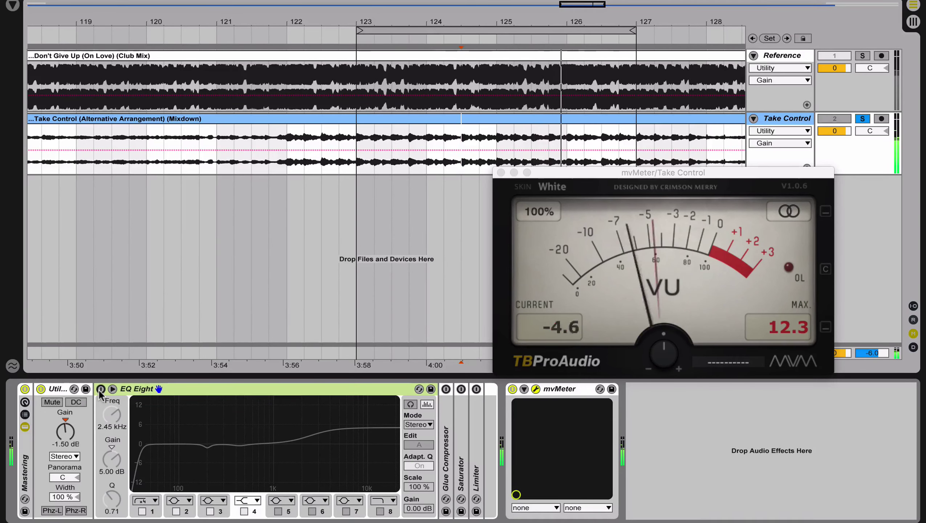
pyautogui.click(862, 55)
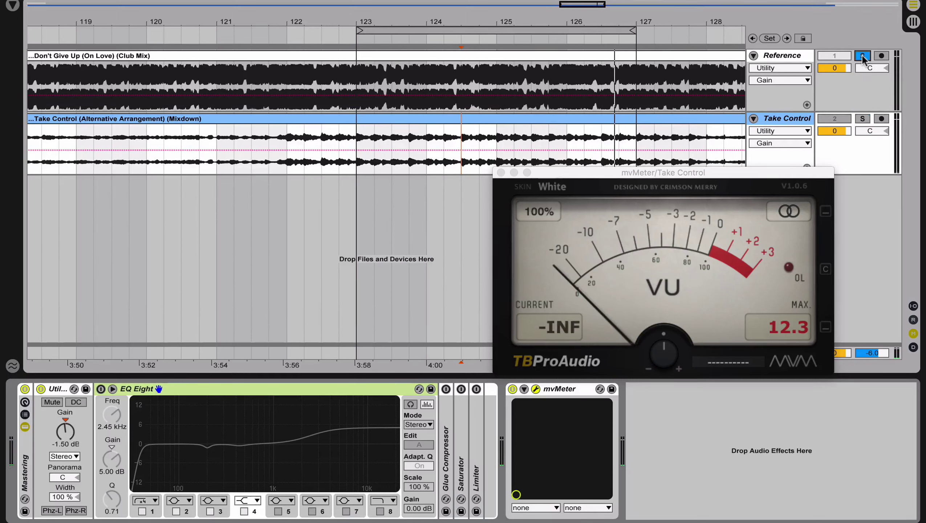
pyautogui.press('space')
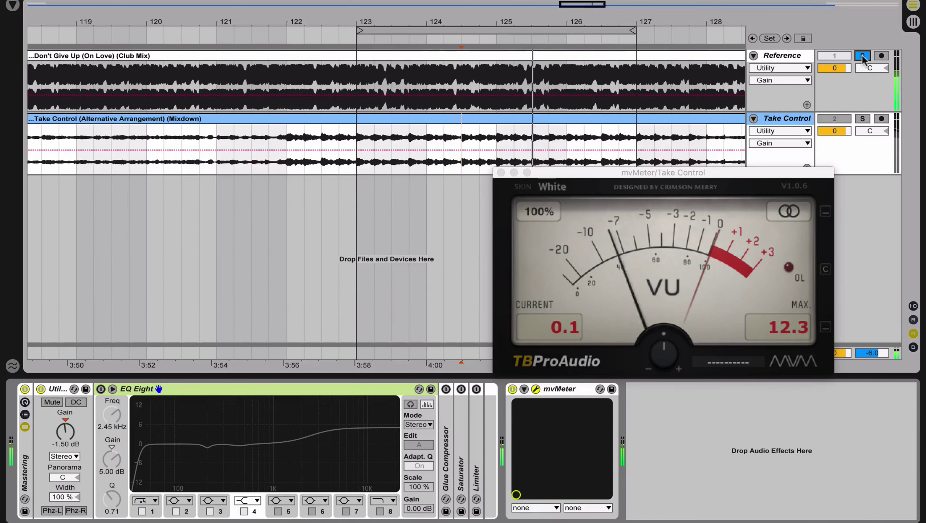
pyautogui.click(861, 118)
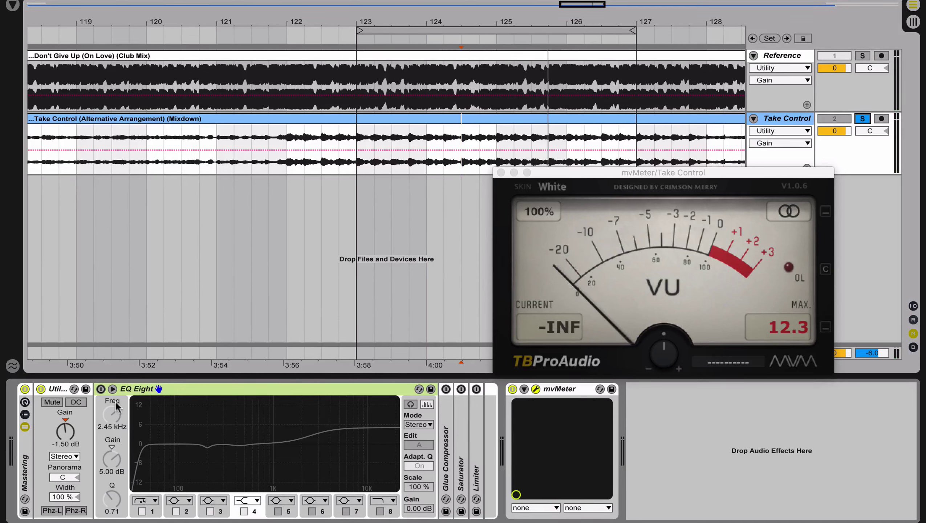
# Switch on the EQ Eight and, during playback, move its band 4 high shelf to 3.17 kHz
pyautogui.click(106, 391)
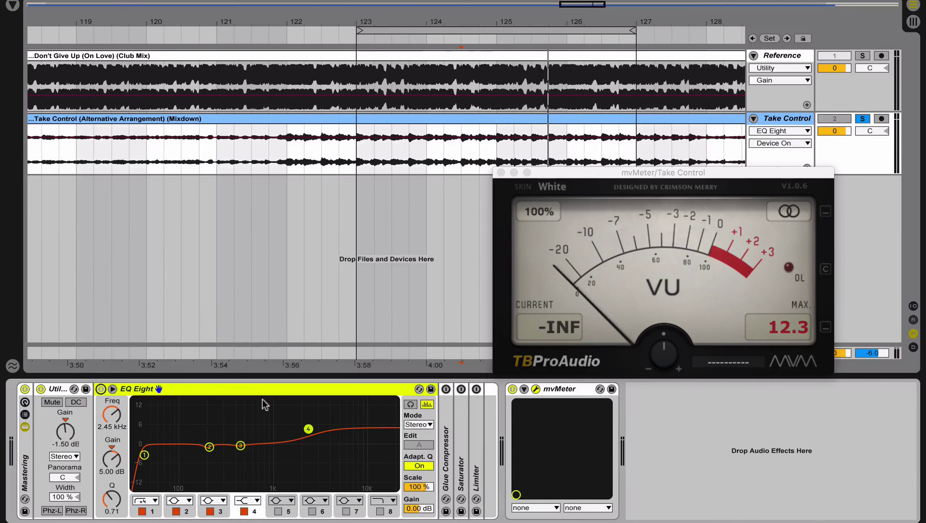
pyautogui.click(308, 428)
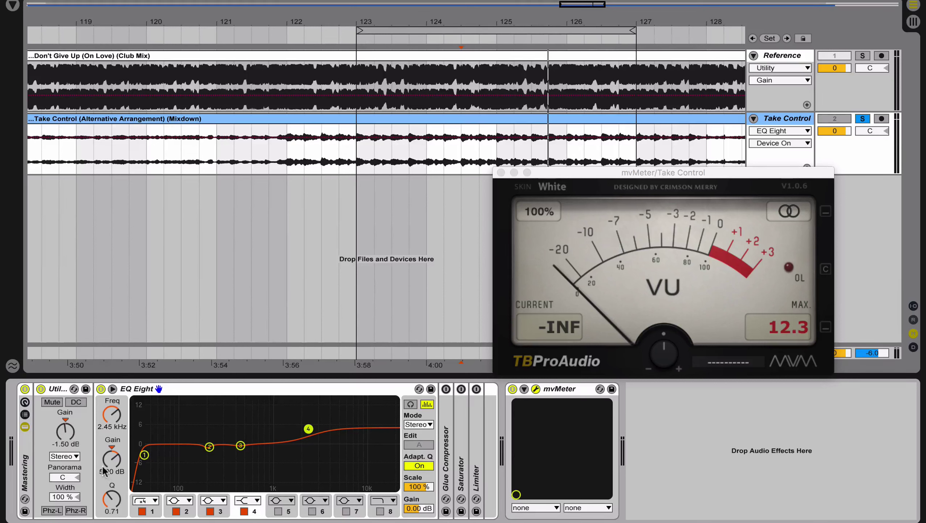
pyautogui.press('space')
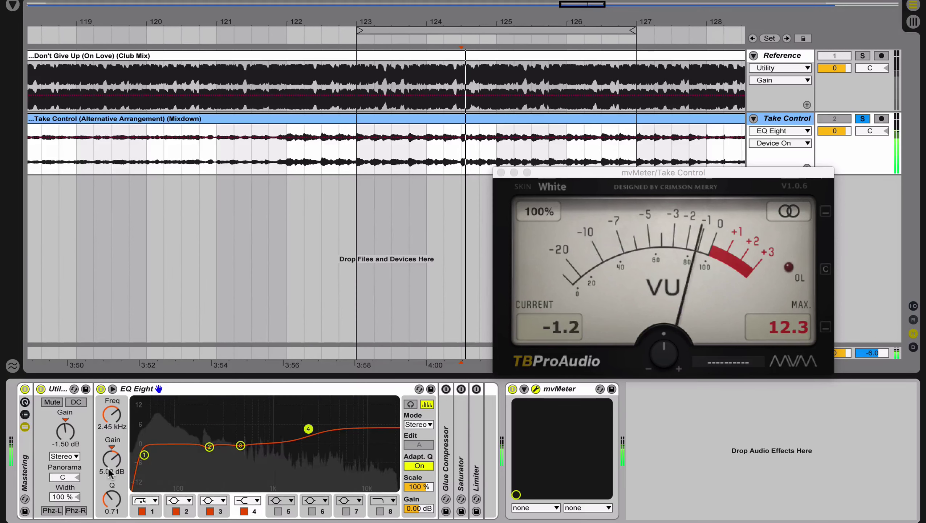
pyautogui.click(307, 430)
pyautogui.moveTo(308, 428); pyautogui.dragTo(319, 429)
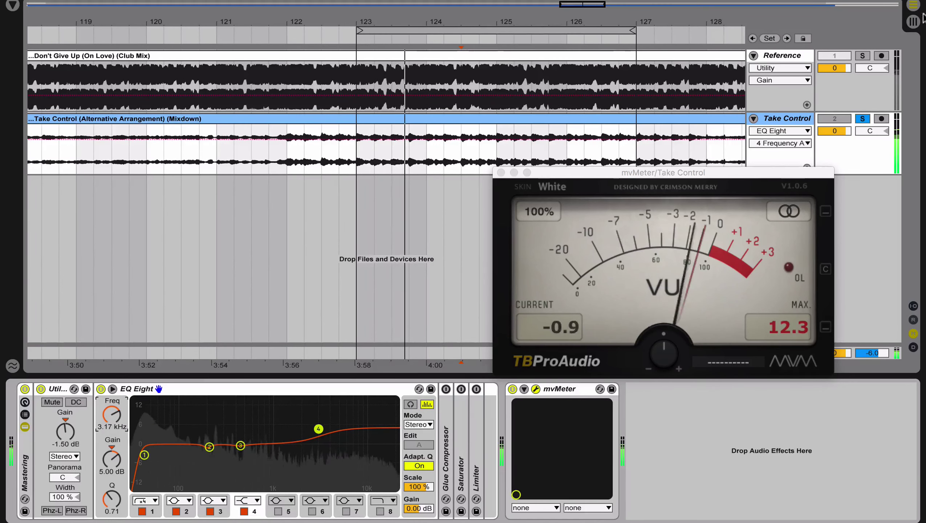
# Check the EQ change on Take Control against the soloed Reference track, ending on Take Control, and stop playback
pyautogui.click(862, 55)
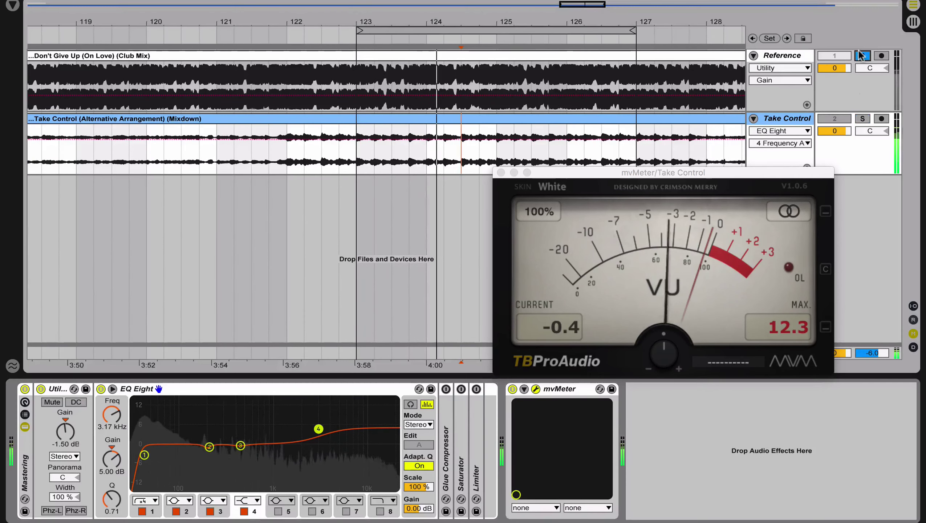
pyautogui.click(864, 117)
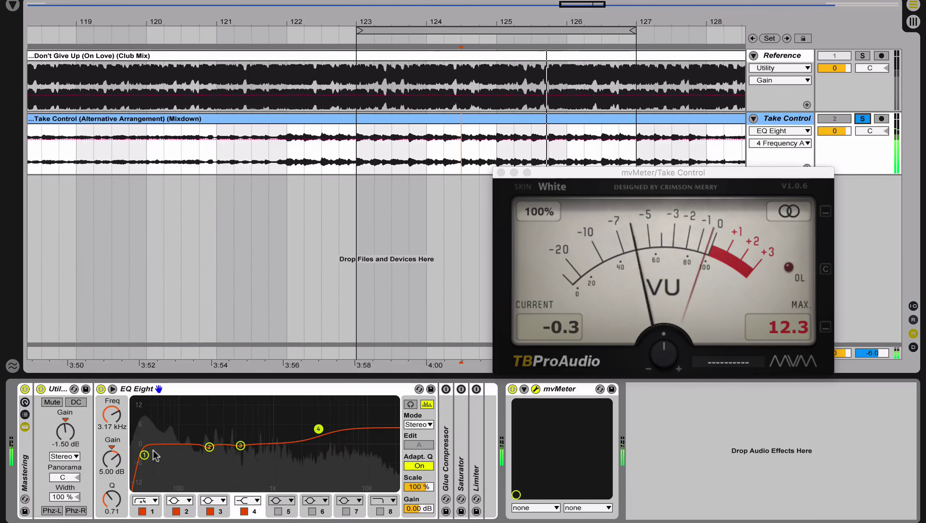
pyautogui.press('space')
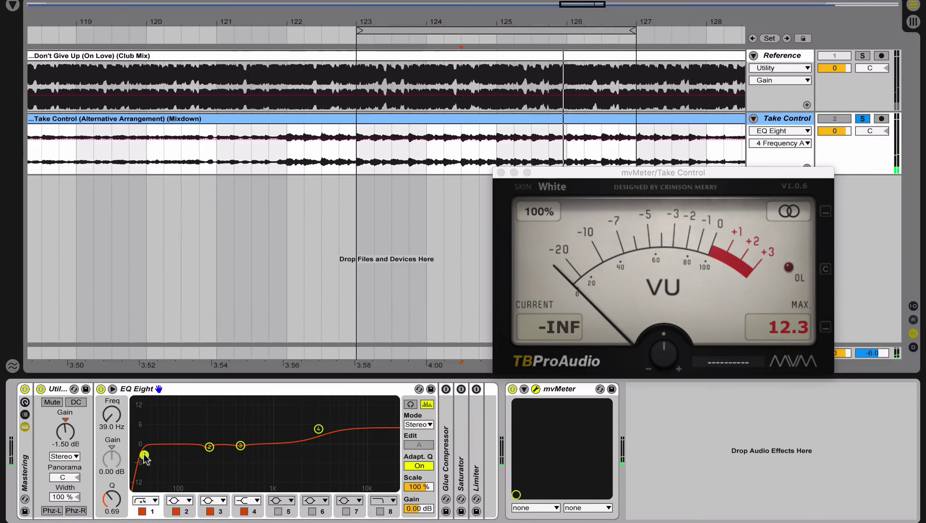
# Inspect the EQ's band 1 low cut and compare the tracks' low end by alternating solo between Reference and Take Control during playback
pyautogui.click(143, 455)
pyautogui.click(862, 55)
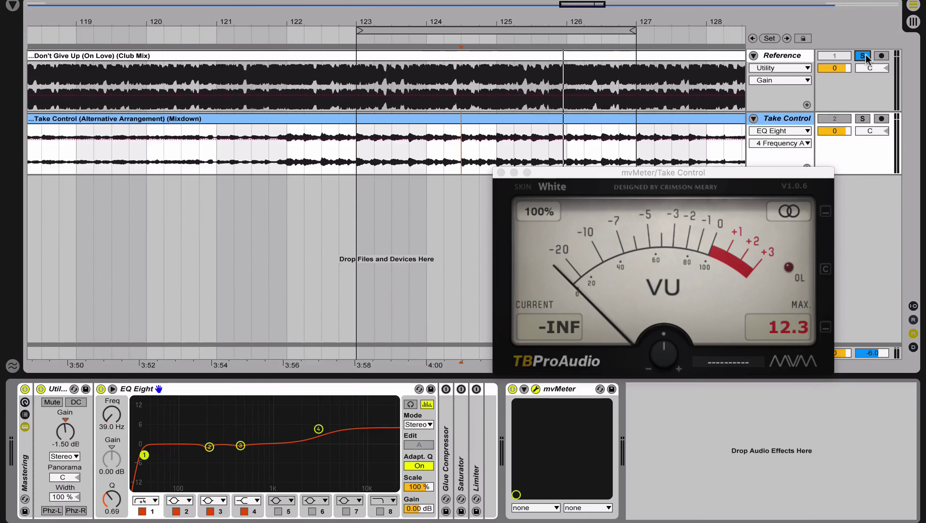
pyautogui.press('space')
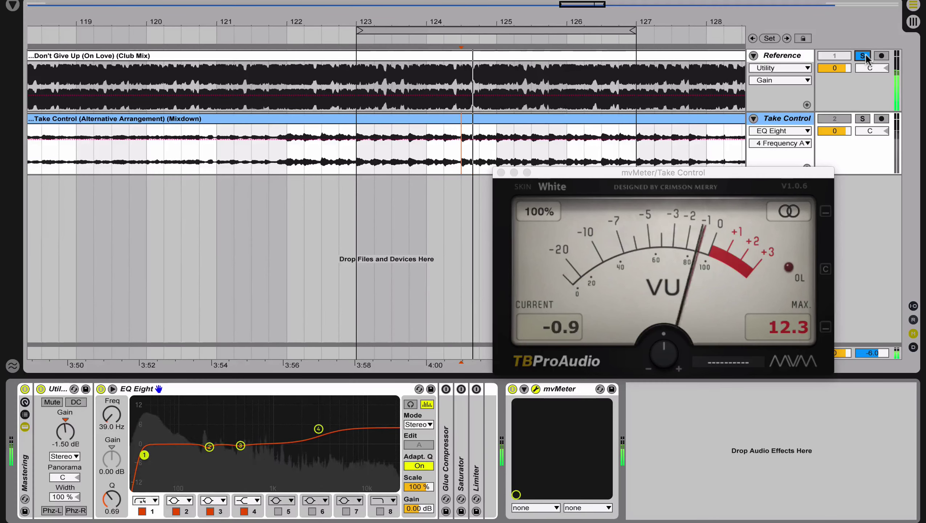
pyautogui.click(863, 118)
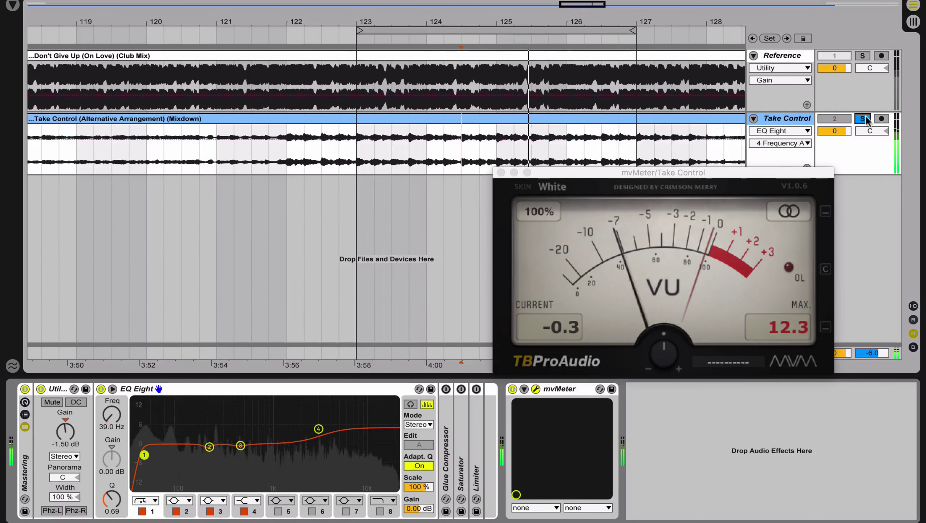
pyautogui.click(863, 55)
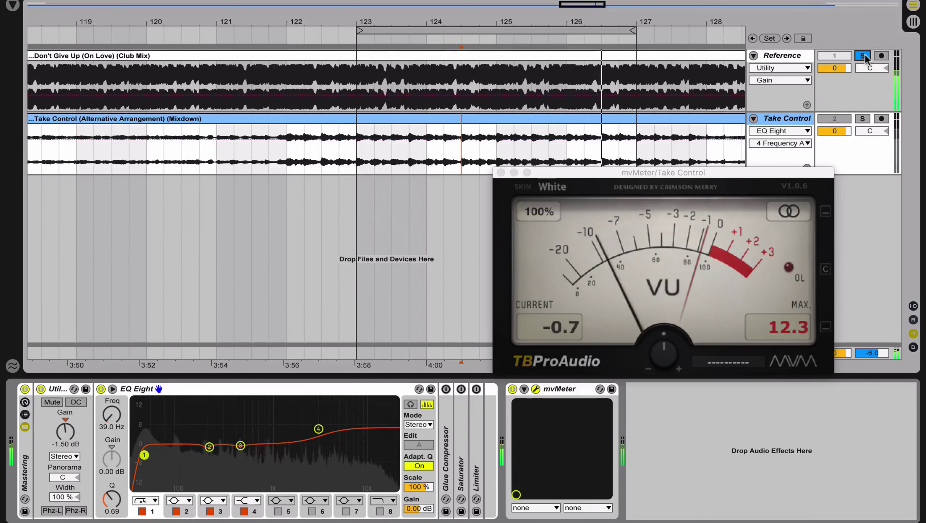
pyautogui.click(863, 119)
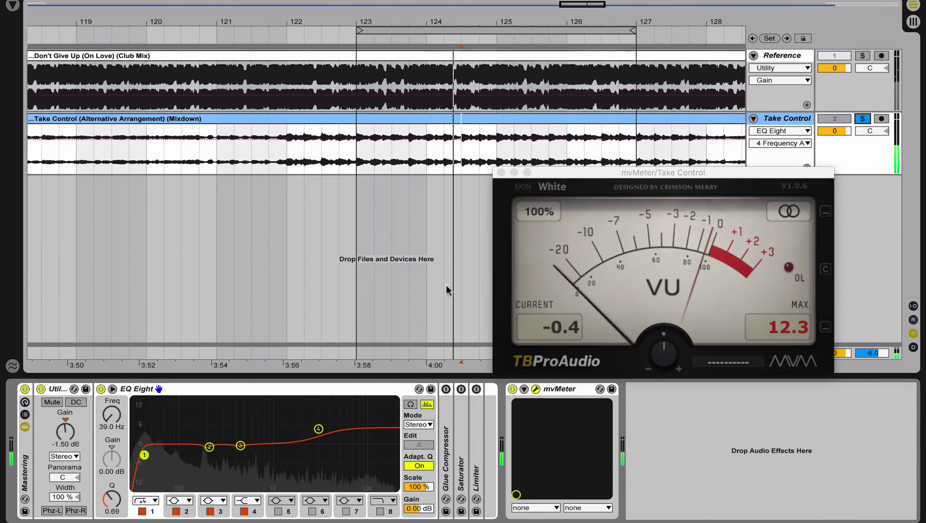
pyautogui.press('space')
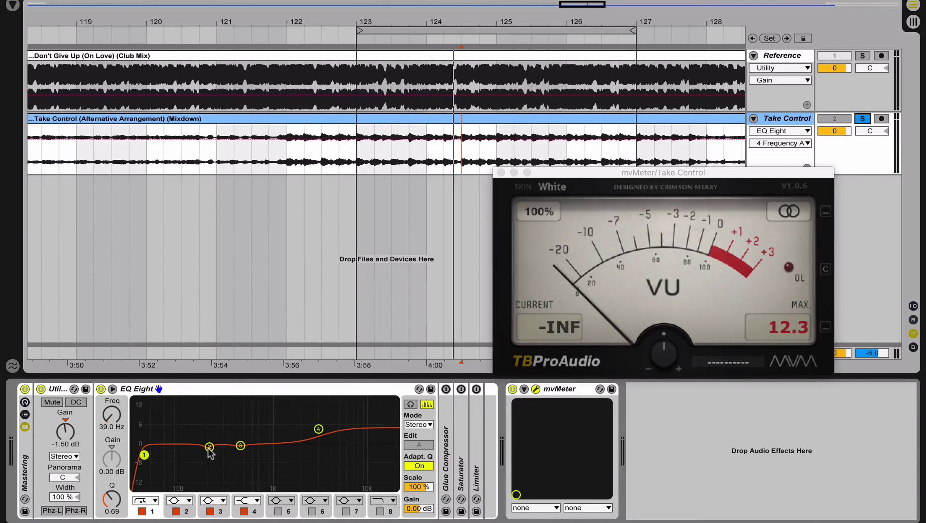
# Examine the frequency, gain and Q of EQ bands 2 and 3, and play Take Control with band 2 selected
pyautogui.click(210, 447)
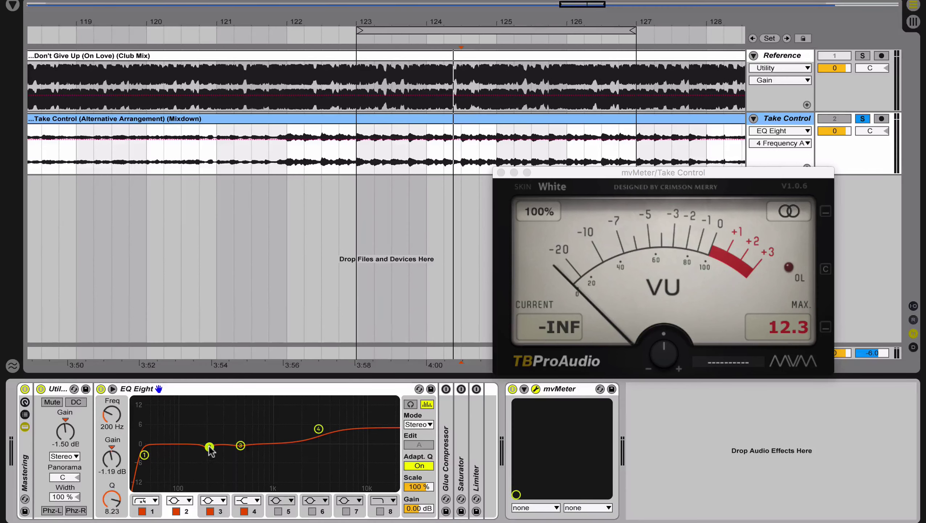
pyautogui.click(241, 445)
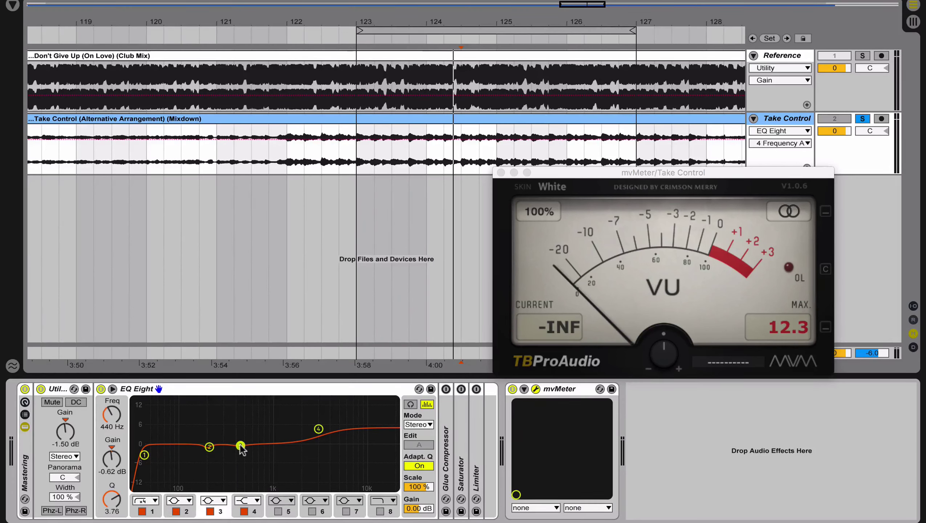
pyautogui.click(209, 448)
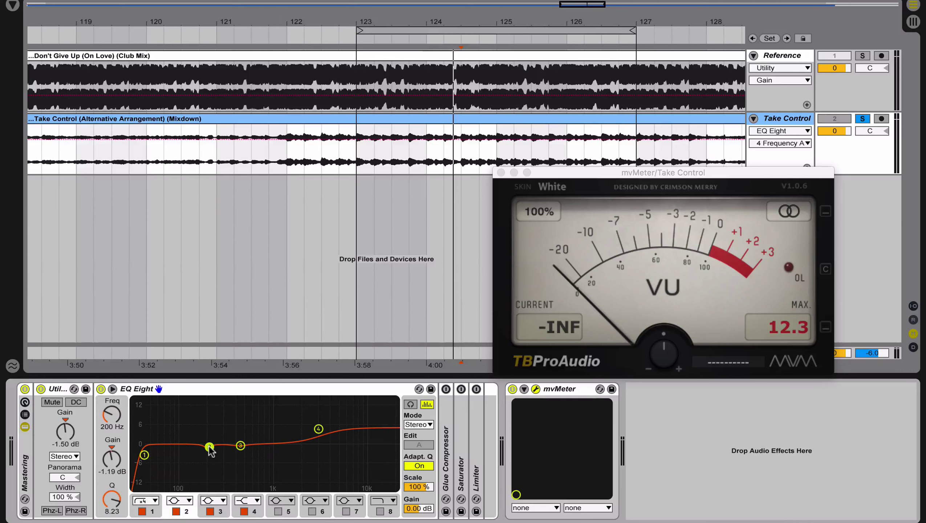
pyautogui.click(241, 446)
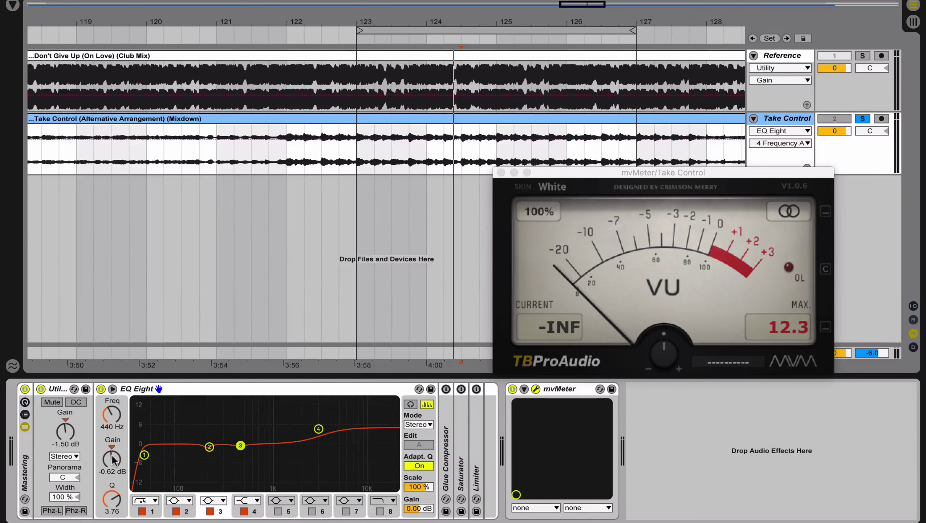
pyautogui.click(209, 448)
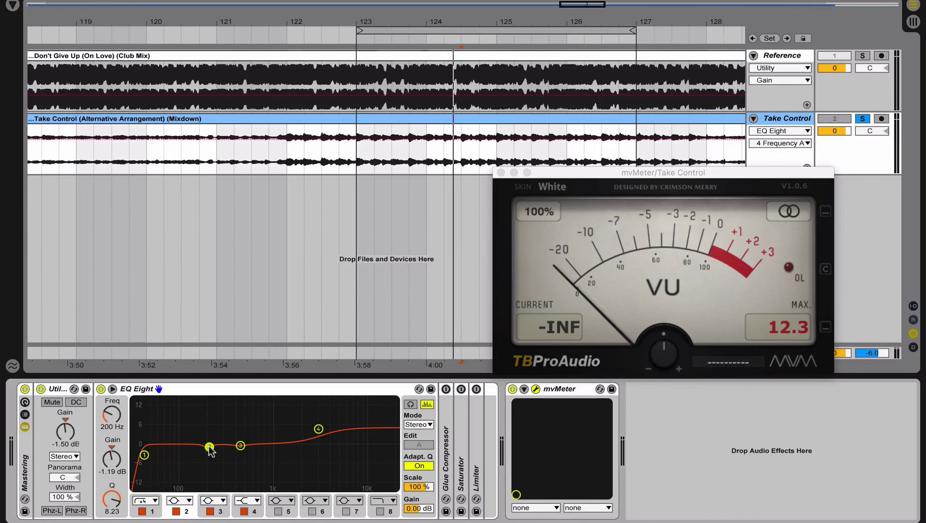
pyautogui.press('space')
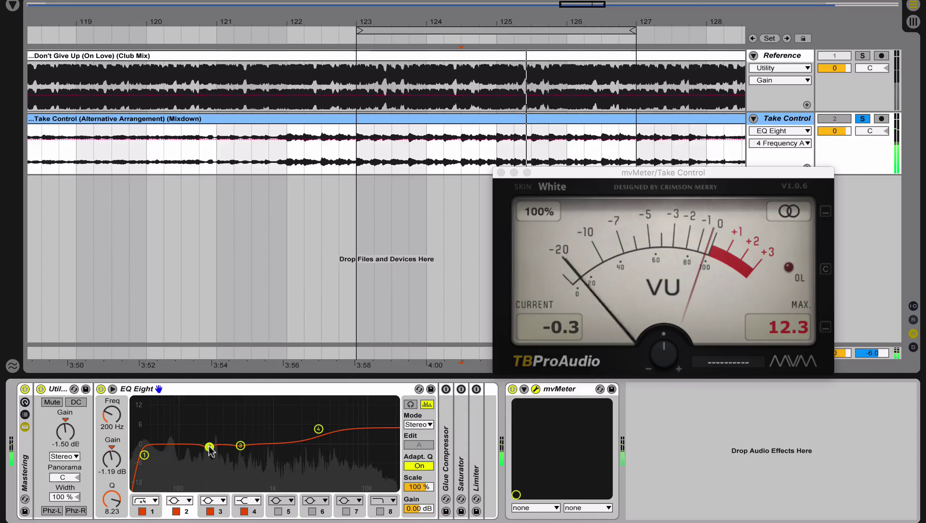
# Fold the EQ Eight and unfold the Glue Compressor, with the Reference track soloed for a short playback
pyautogui.doubleClick(221, 389)
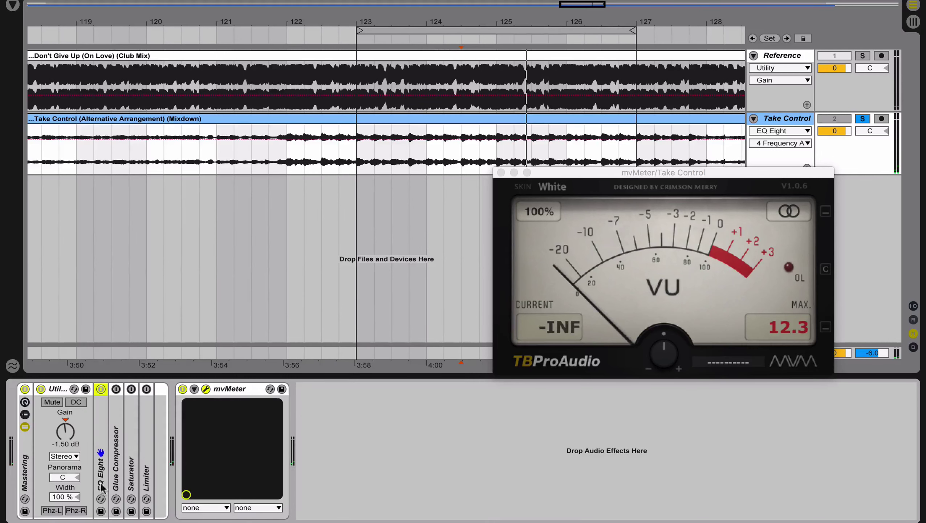
pyautogui.doubleClick(115, 449)
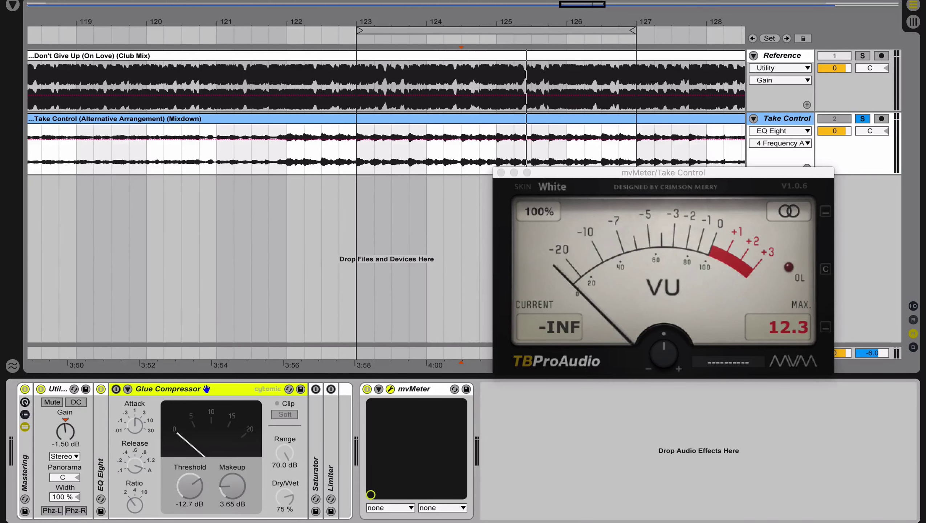
pyautogui.click(862, 55)
pyautogui.press('space')
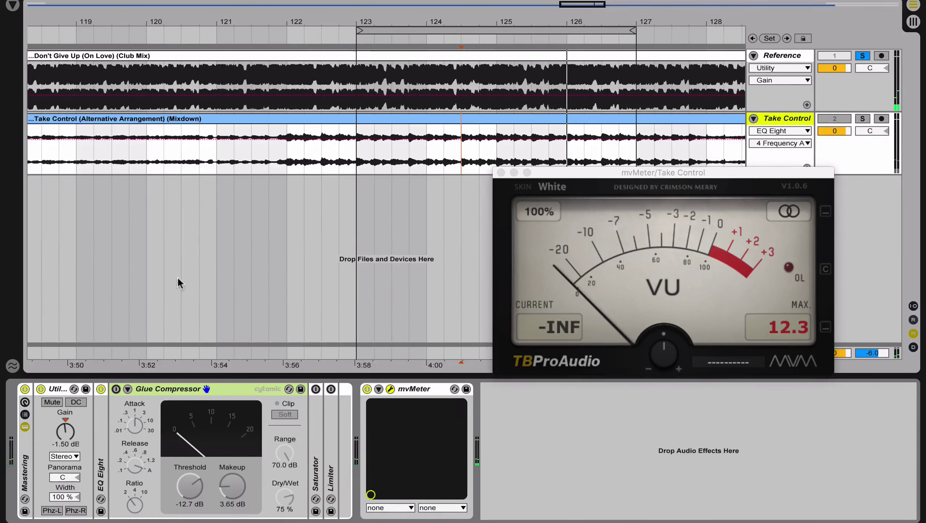
# Switch on the Glue Compressor and reset its Threshold and Makeup to 0.00 dB and Dry/Wet to 100 %
pyautogui.click(160, 388)
pyautogui.click(116, 389)
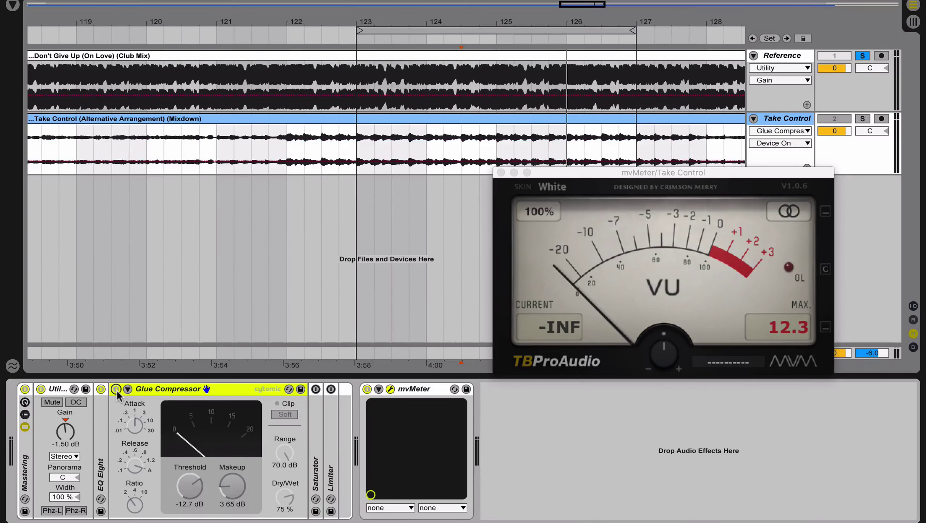
pyautogui.click(194, 486)
pyautogui.press('Delete')
pyautogui.moveTo(246, 478); pyautogui.dragTo(246, 477)
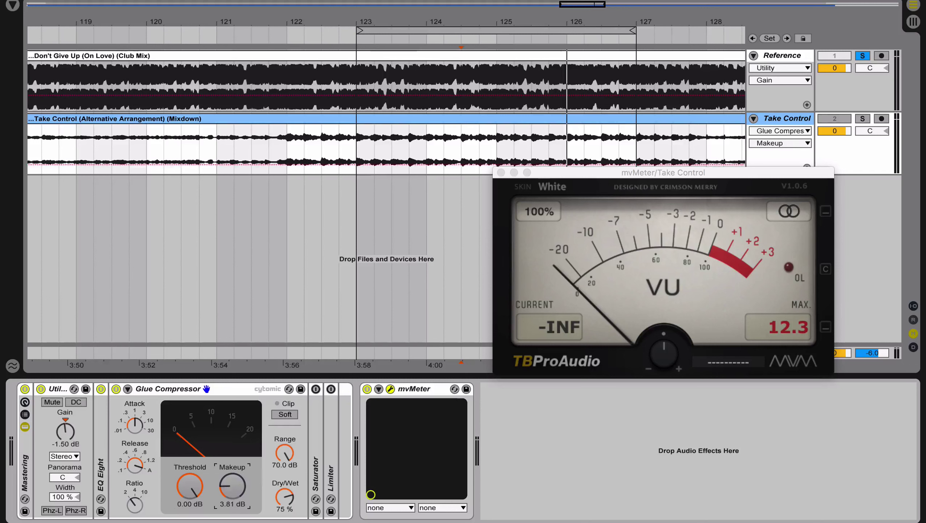
pyautogui.press('Delete')
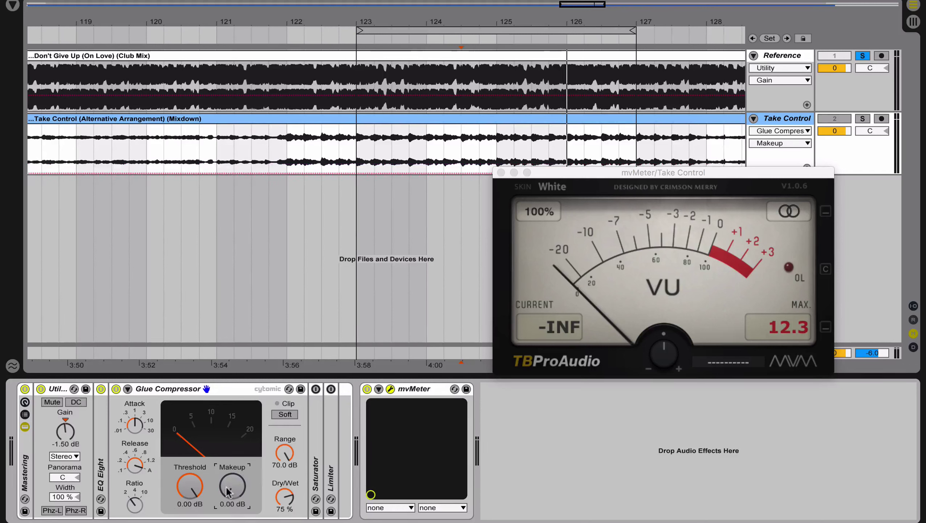
pyautogui.click(285, 497)
pyautogui.press('Delete')
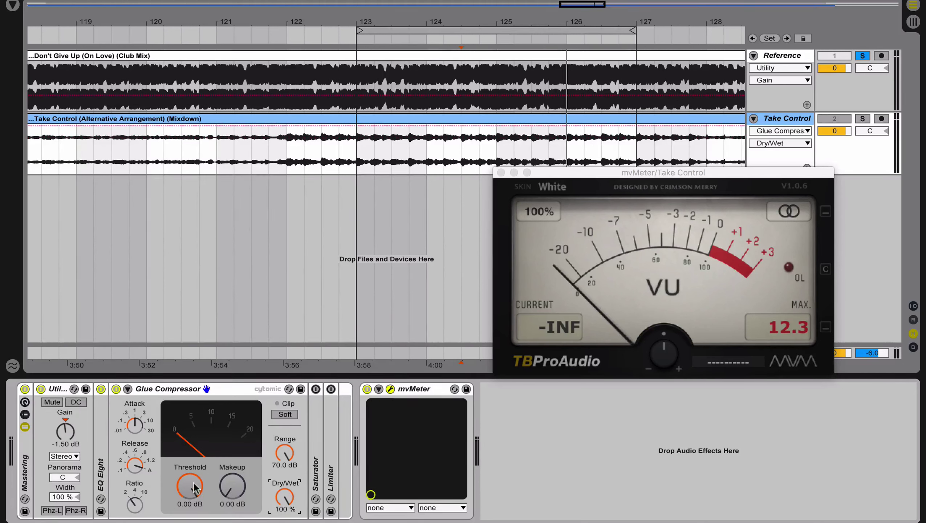
# Play Take Control soloed and set the Glue Compressor's Threshold to -17.8 dB and Makeup to 5.00 dB, comparing with the compressor bypassed
pyautogui.press('space')
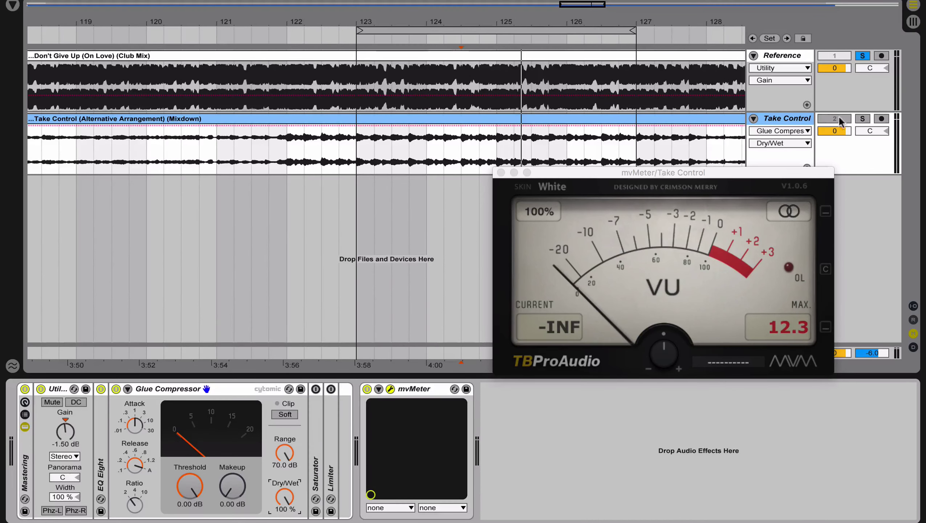
pyautogui.click(863, 119)
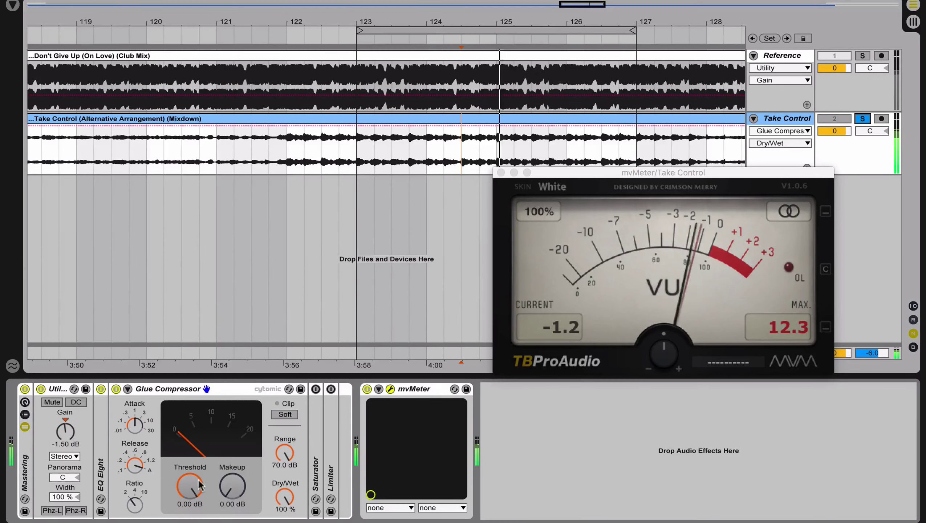
pyautogui.moveTo(190, 486); pyautogui.dragTo(189, 519)
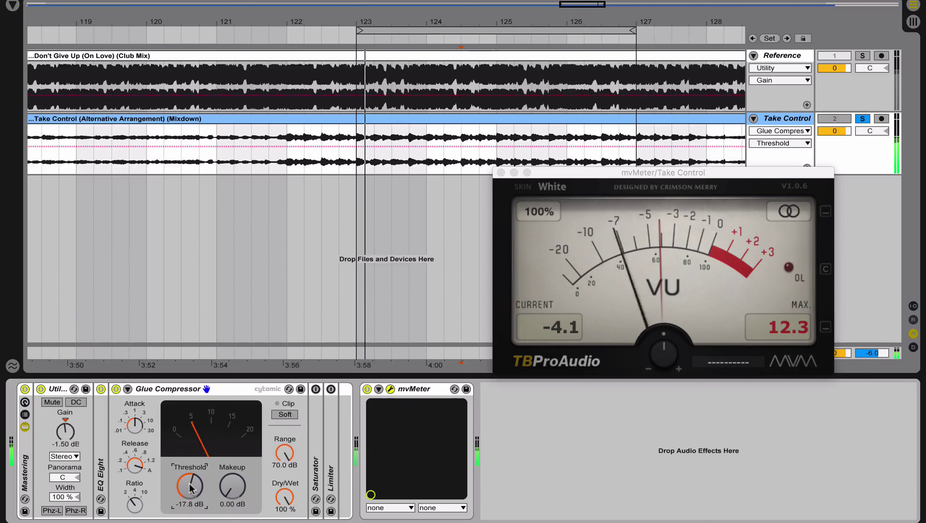
pyautogui.click(116, 389)
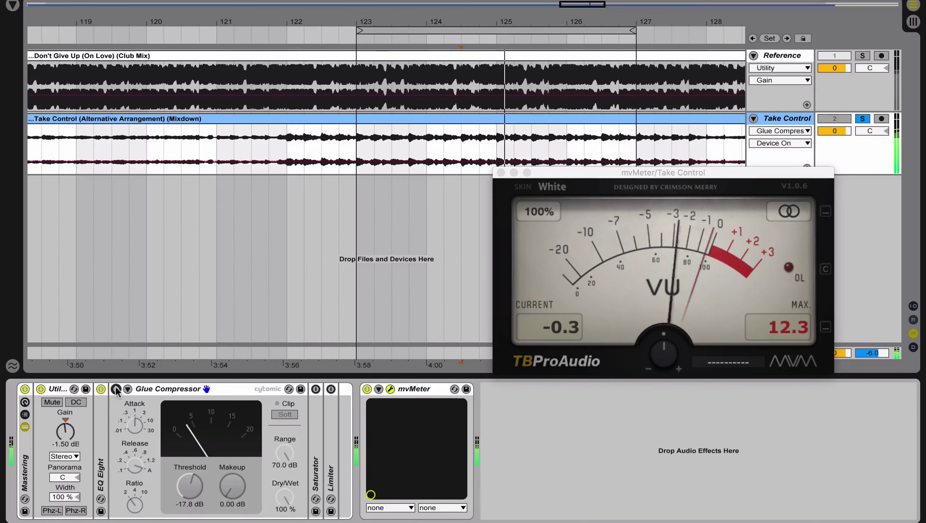
pyautogui.moveTo(232, 486); pyautogui.dragTo(232, 471)
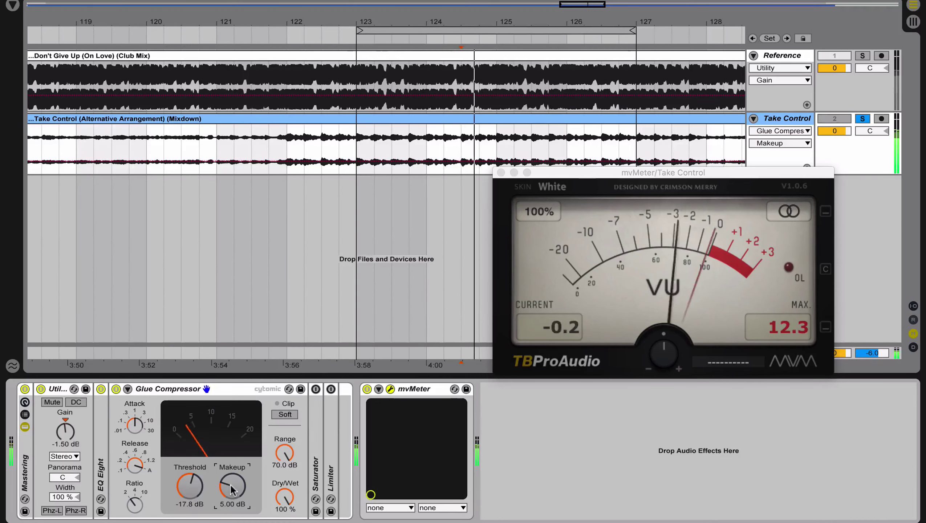
# Play the soloed Take Control track and compare it with the Glue Compressor bypassed and active, ending with it active
pyautogui.click(116, 390)
pyautogui.press('space')
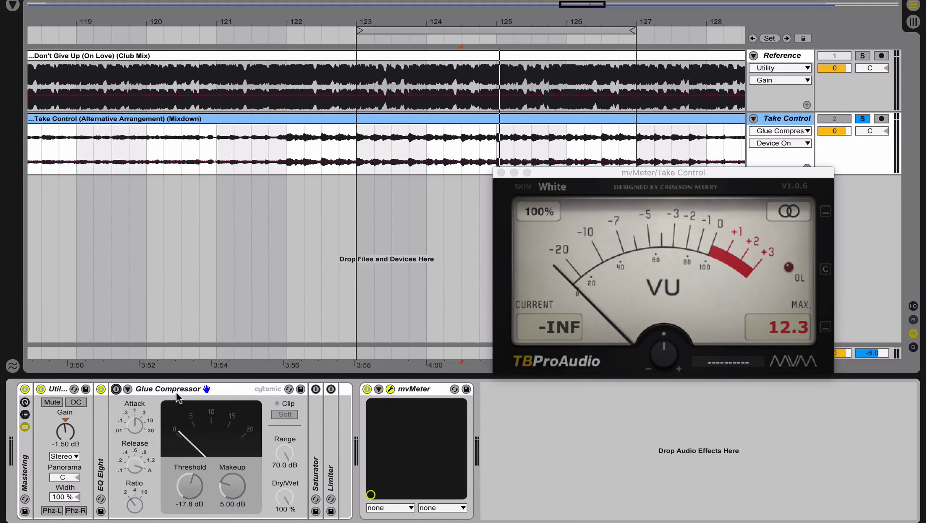
pyautogui.press('space')
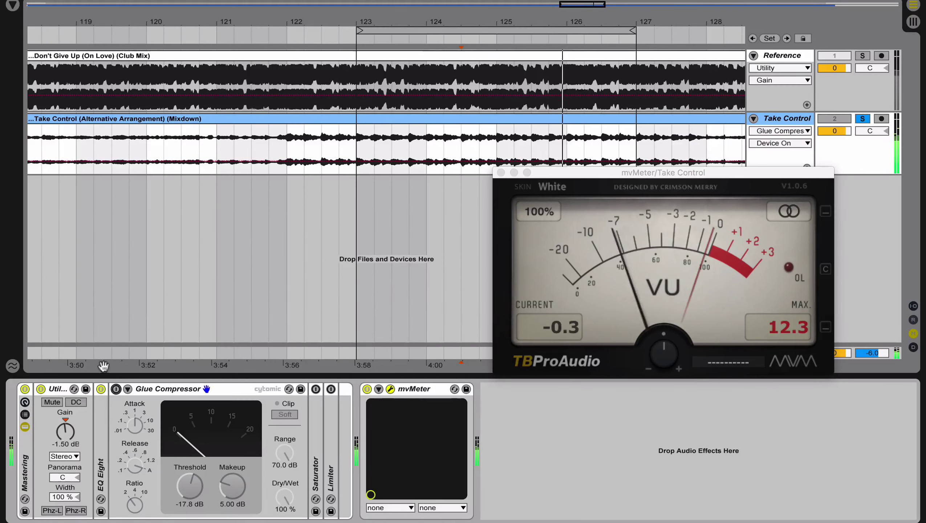
pyautogui.click(116, 390)
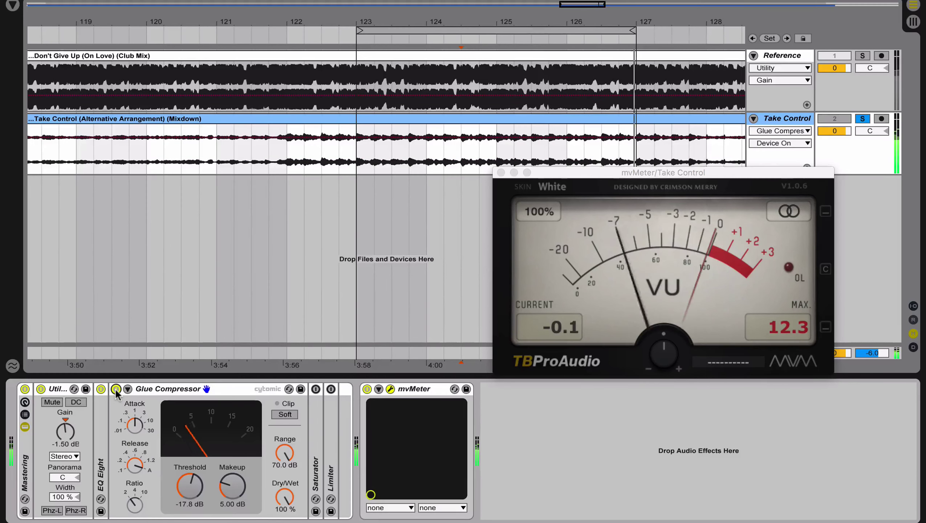
pyautogui.click(115, 389)
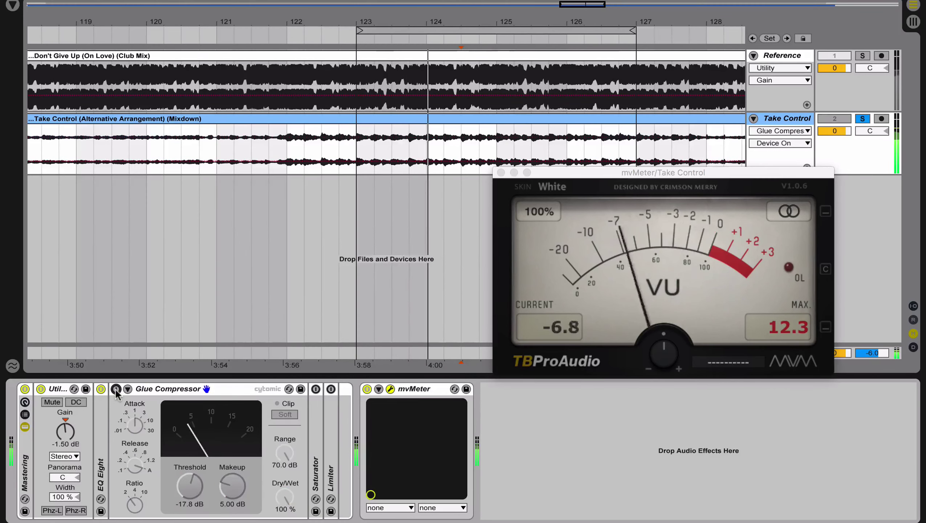
pyautogui.click(115, 389)
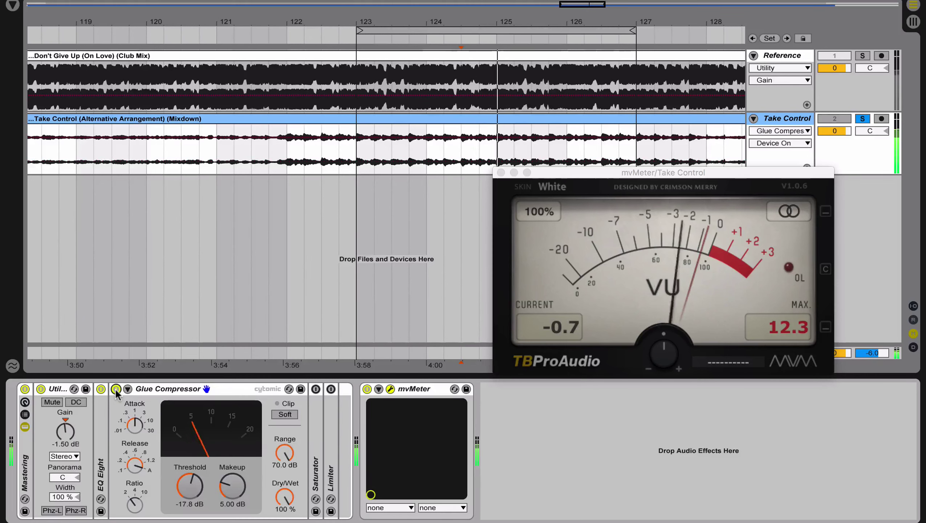
# Adjust the Glue Compressor's Dry/Wet during playback between 75 % and 100 %, settling on 75 %
pyautogui.click(285, 496)
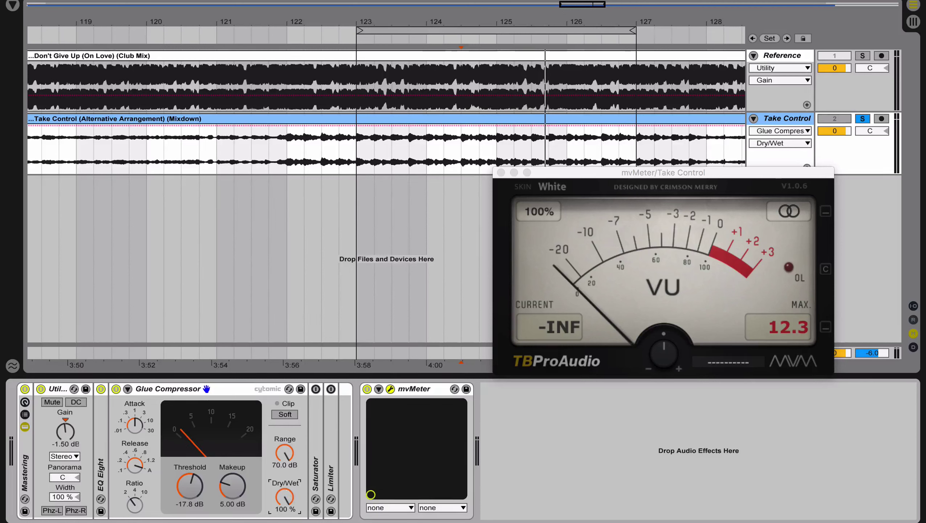
pyautogui.press('space')
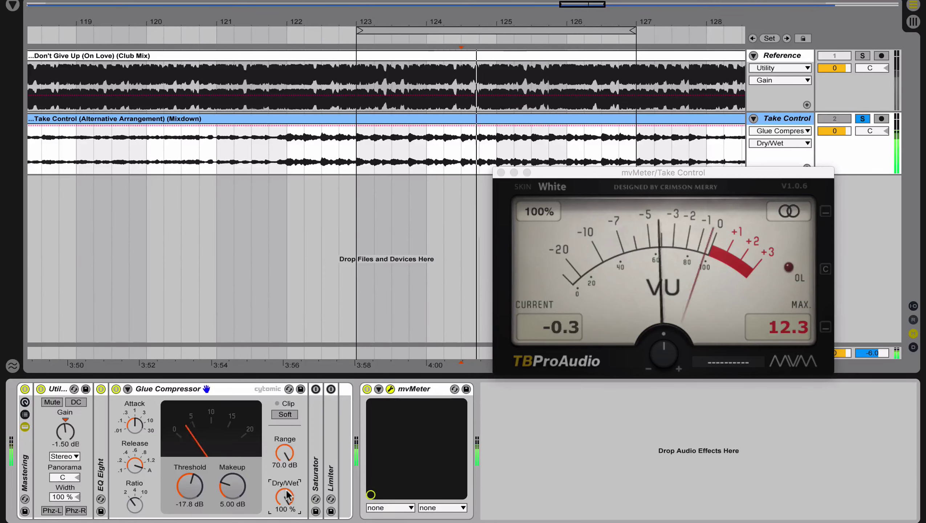
pyautogui.moveTo(287, 495); pyautogui.dragTo(284, 442)
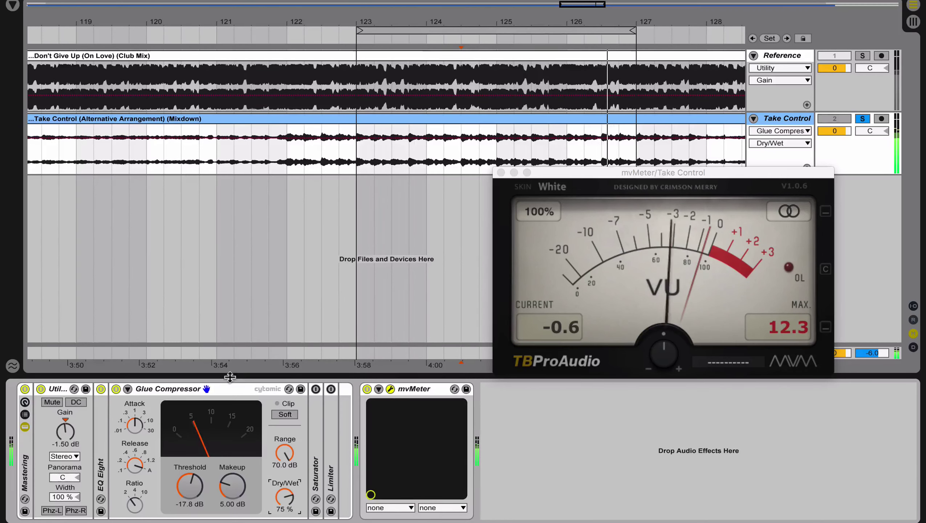
pyautogui.moveTo(284, 496)
pyautogui.mouseDown()
pyautogui.moveTo(284, 522)
pyautogui.moveTo(283, 500)
pyautogui.mouseUp()
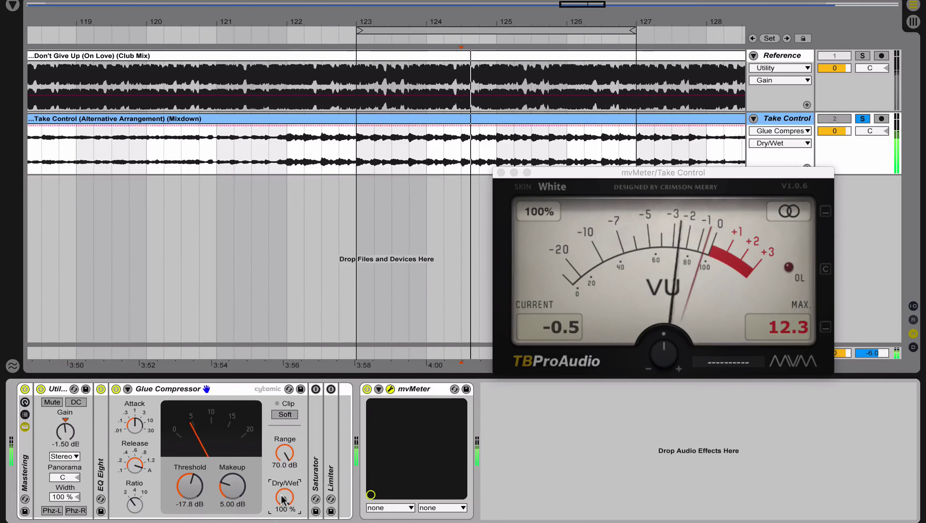
# Compare the compressed Take Control against the Reference by soloing each track in turn during playback
pyautogui.doubleClick(234, 389)
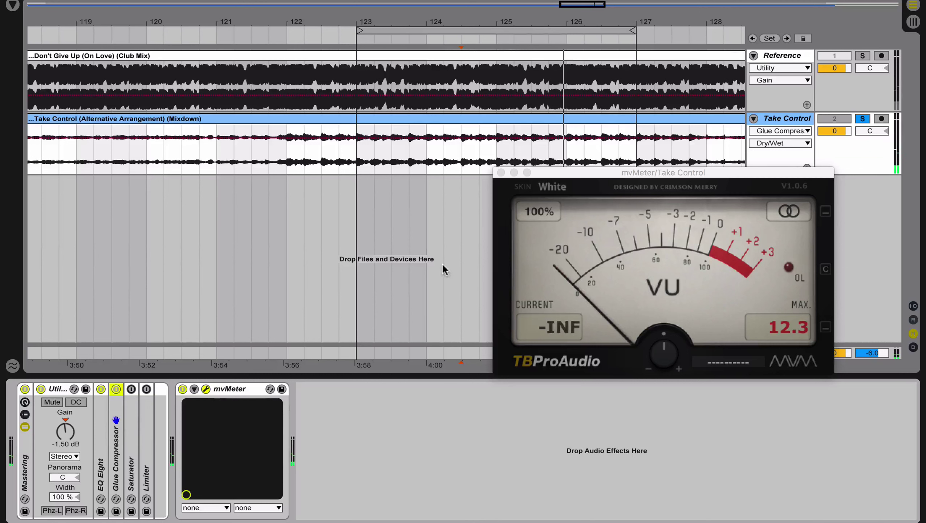
pyautogui.press('space')
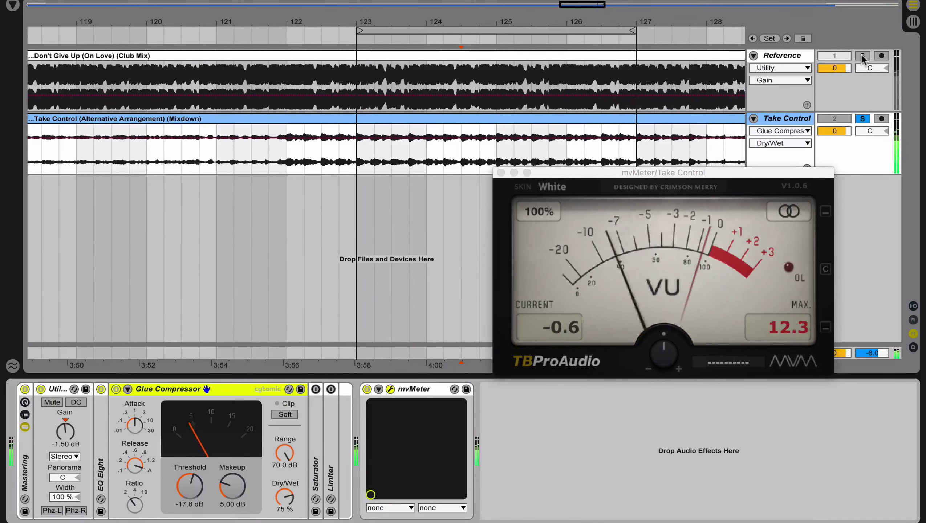
pyautogui.click(862, 55)
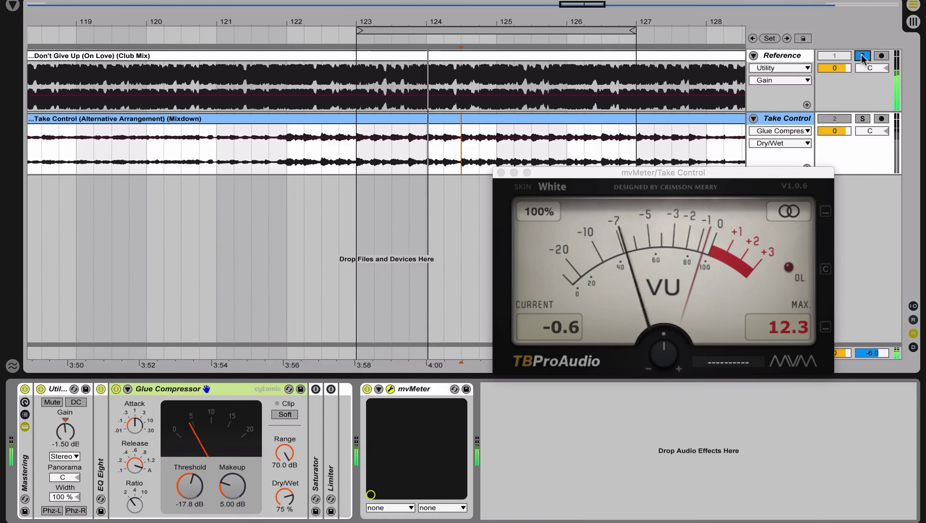
pyautogui.click(862, 119)
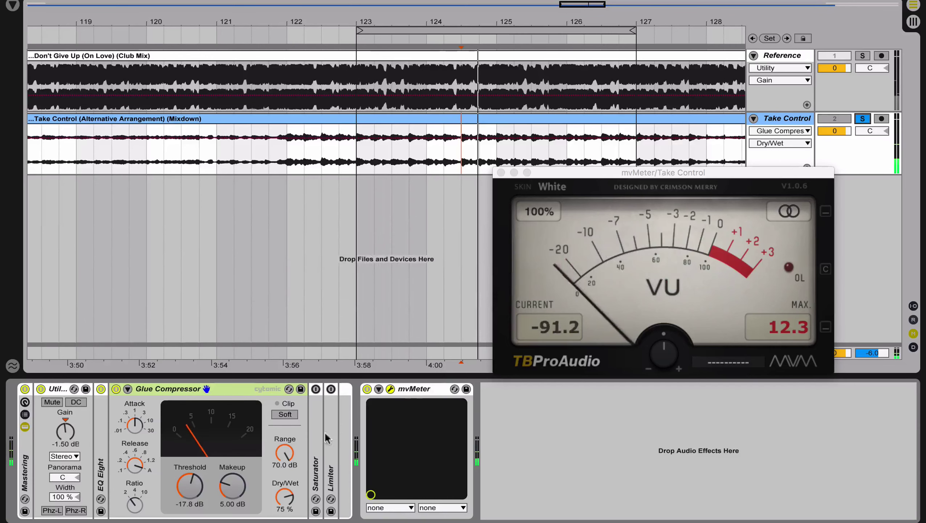
# Unfold and switch on the Saturator, audition its Dry/Wet at 0 % and 100 %, and settle on 66.7 %
pyautogui.doubleClick(313, 430)
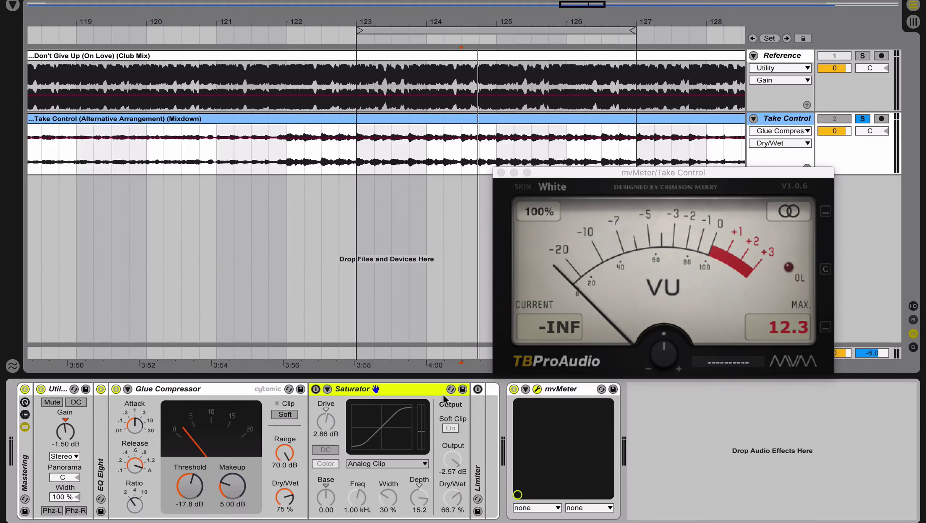
pyautogui.click(316, 388)
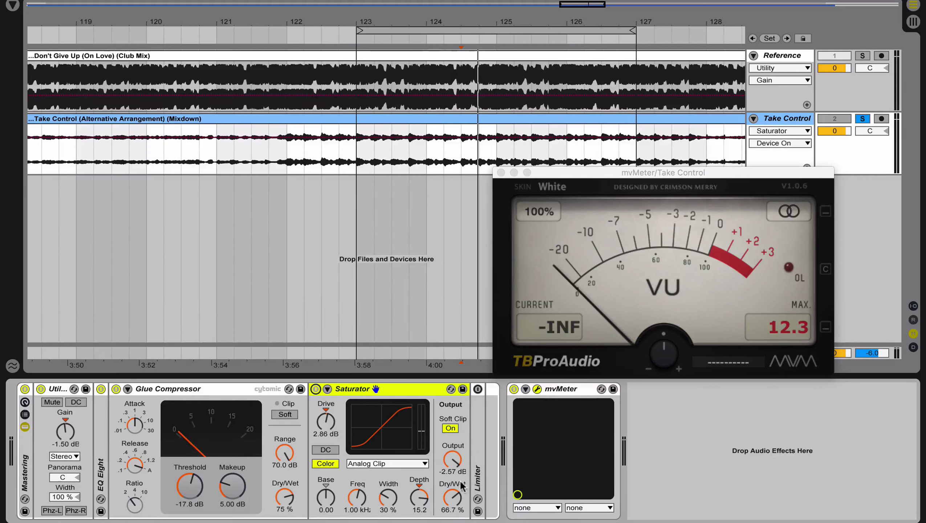
pyautogui.click(452, 497)
pyautogui.moveTo(452, 497); pyautogui.dragTo(456, 498)
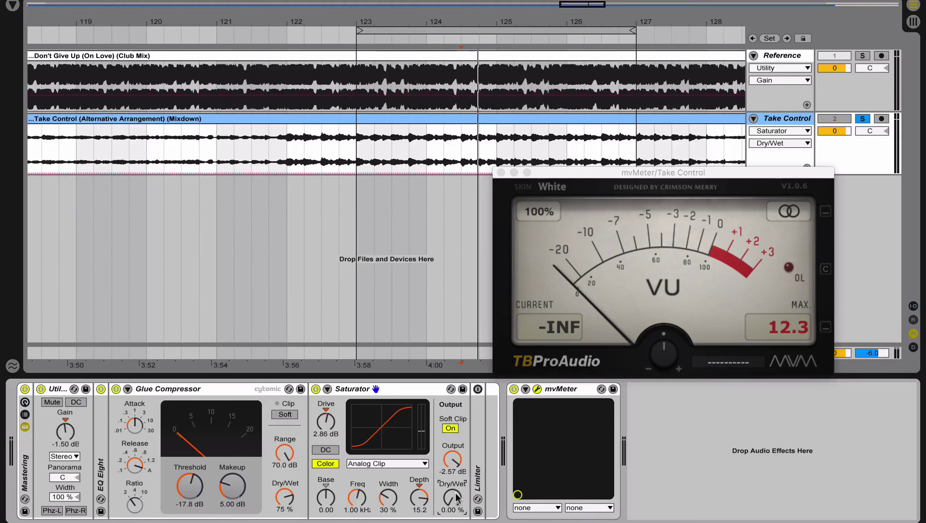
pyautogui.press('space')
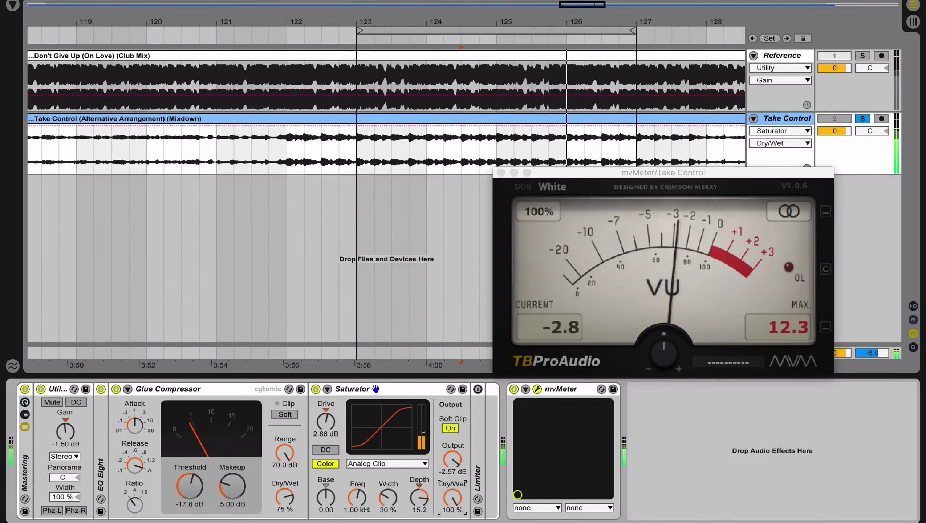
pyautogui.moveTo(454, 511); pyautogui.dragTo(456, 498)
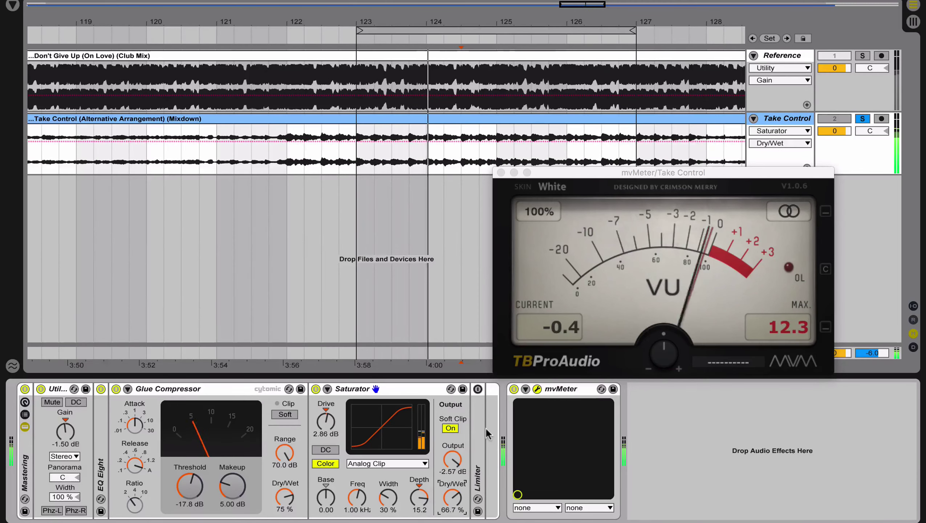
# Compare Take Control with the Saturator bypassed and active, and against the soloed Reference track
pyautogui.click(315, 389)
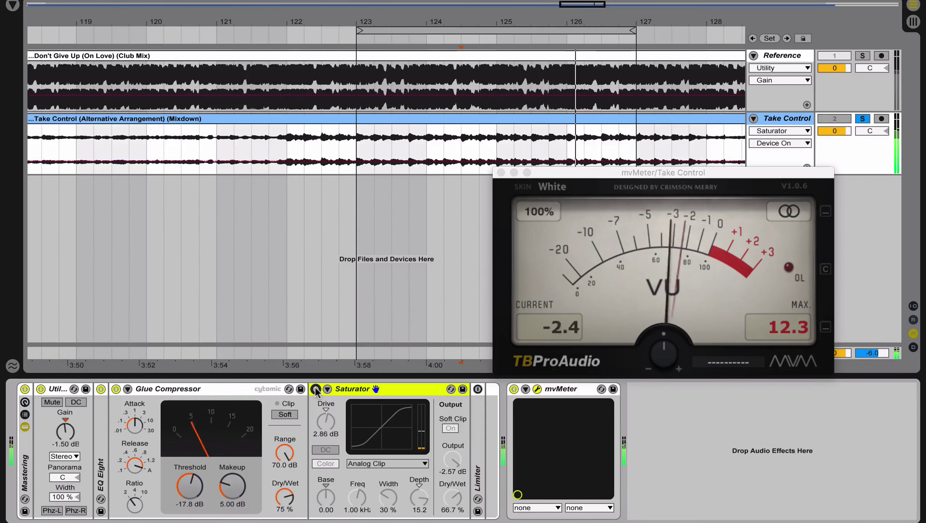
pyautogui.click(315, 389)
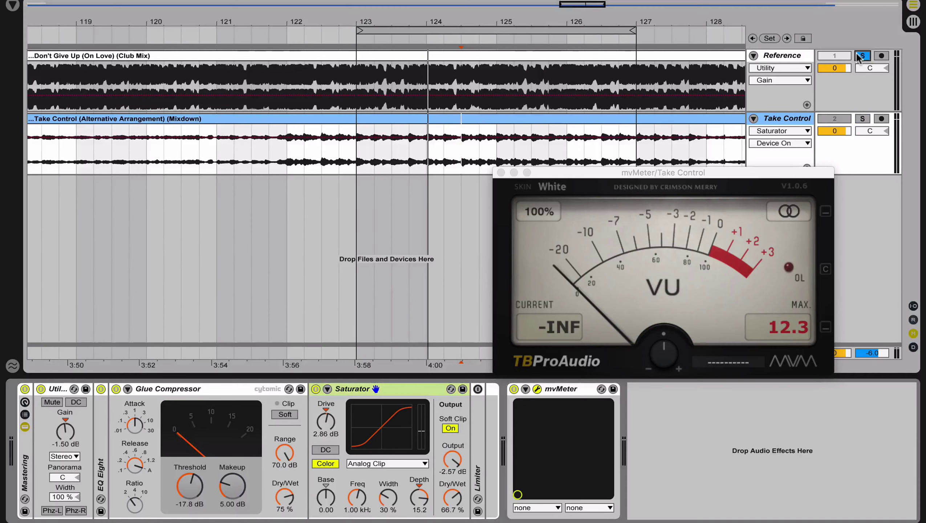
pyautogui.press('space')
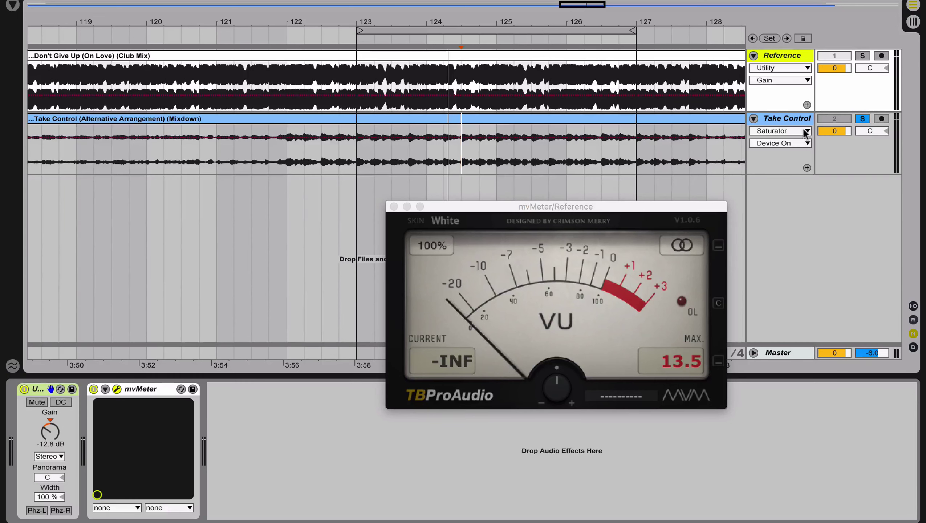
# Play Take Control soloed with the Reference track's devices shown, and switch off the Reference's Utility and mvMeter
pyautogui.press('space')
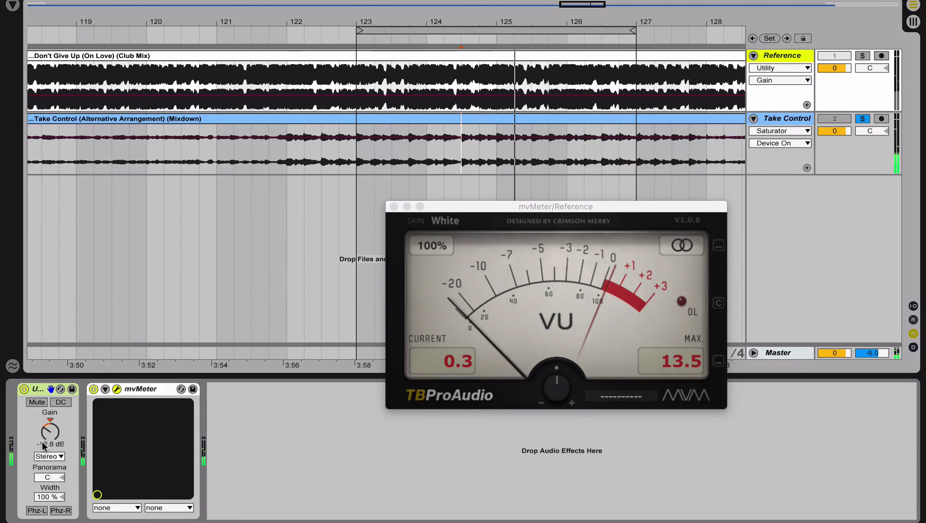
pyautogui.press('space')
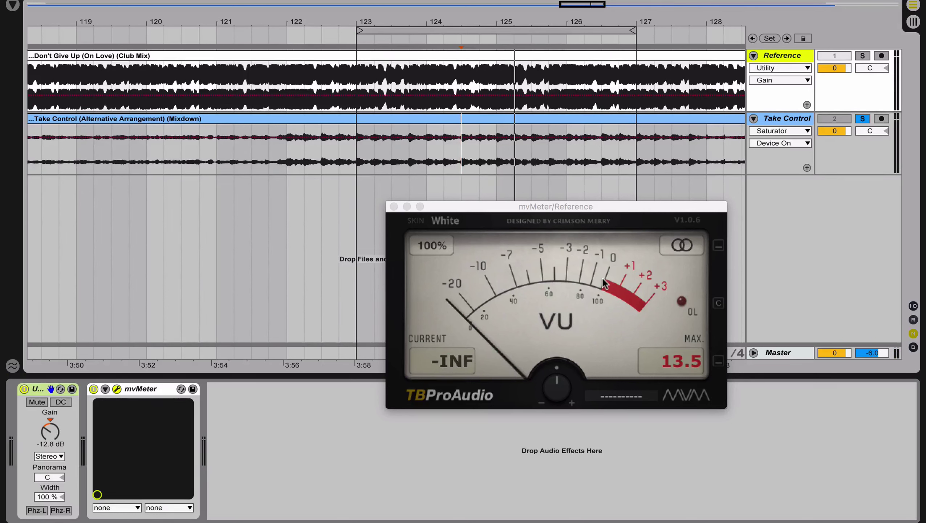
pyautogui.press('space')
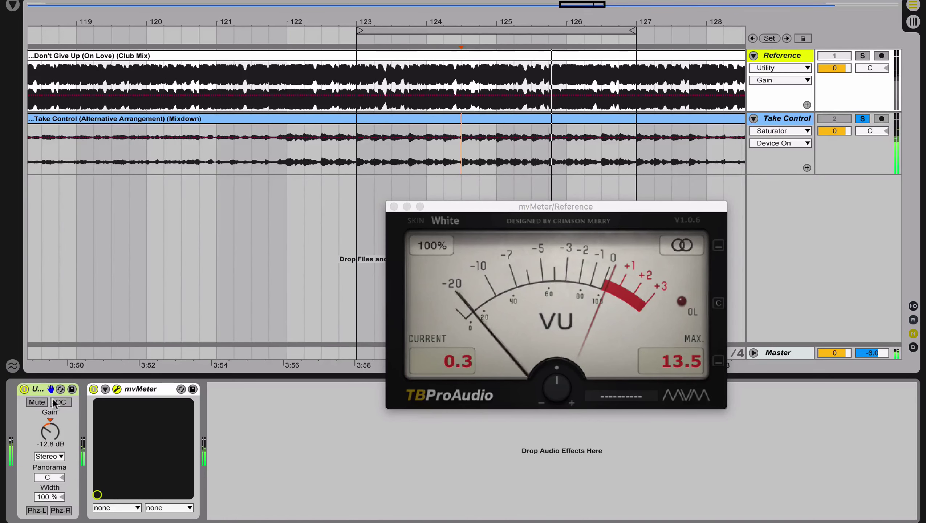
pyautogui.click(25, 390)
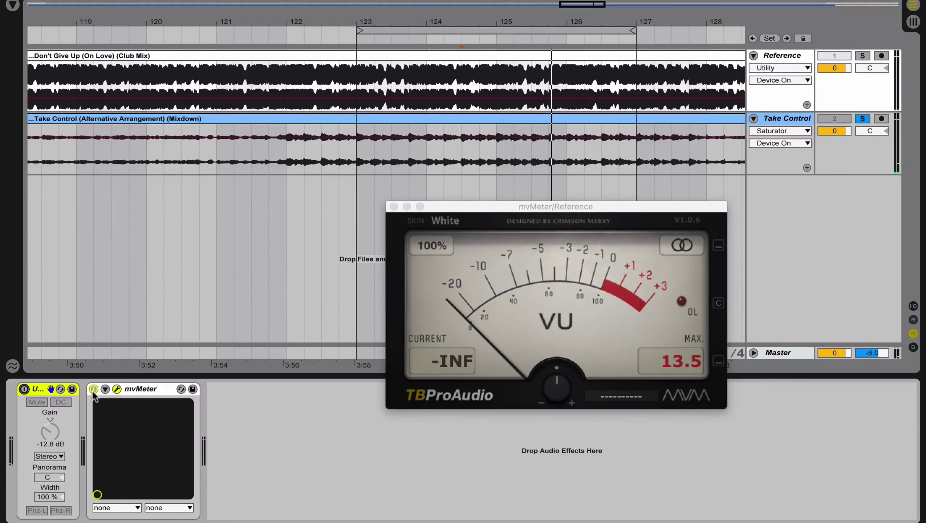
pyautogui.click(93, 389)
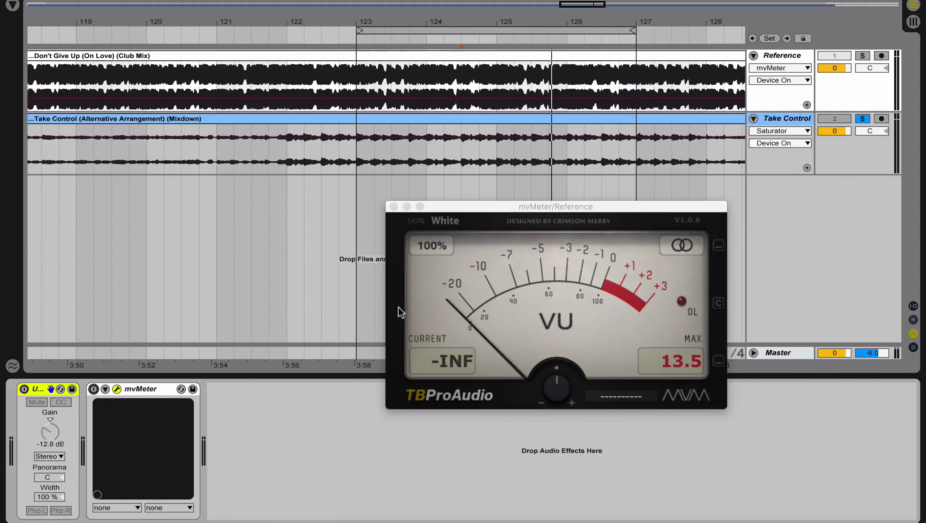
# Unfold the Limiter on Take Control, try a Ceiling of -0.56 dB, and switch off that track's mvMeter
pyautogui.click(796, 118)
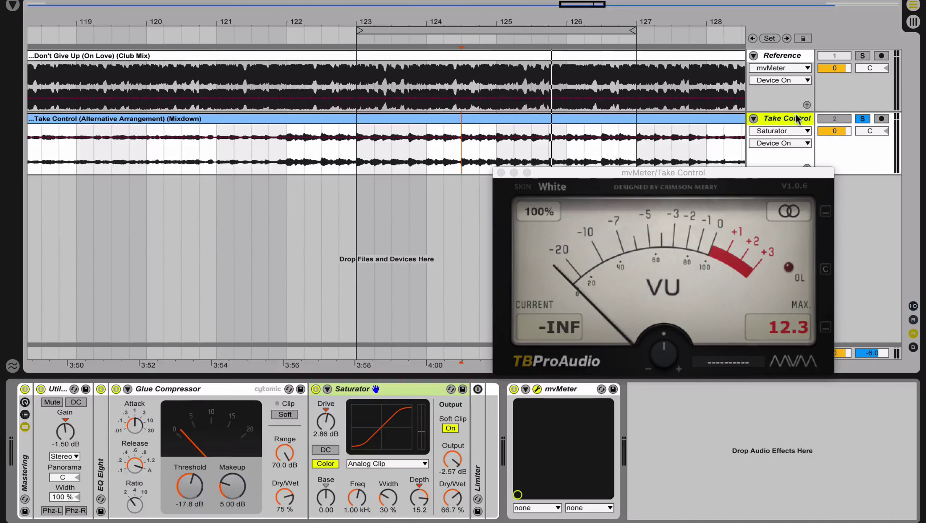
pyautogui.doubleClick(474, 421)
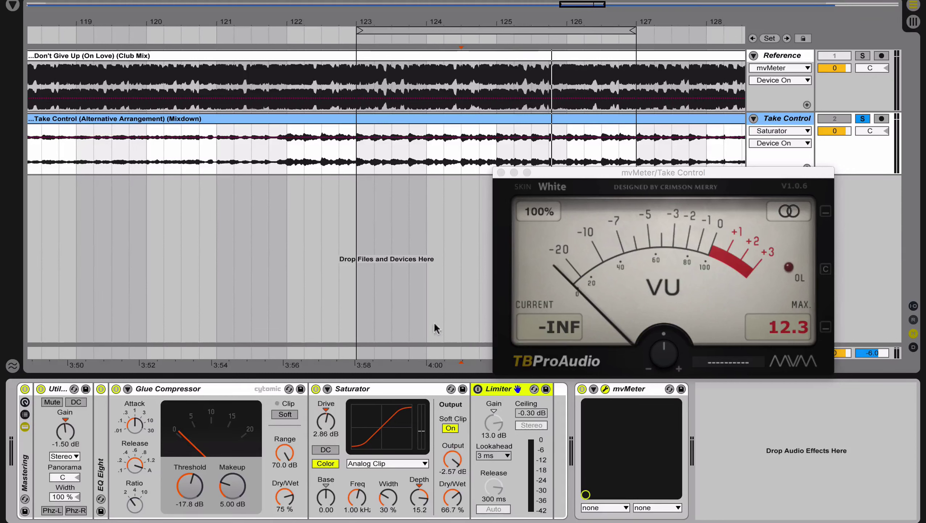
pyautogui.click(534, 413)
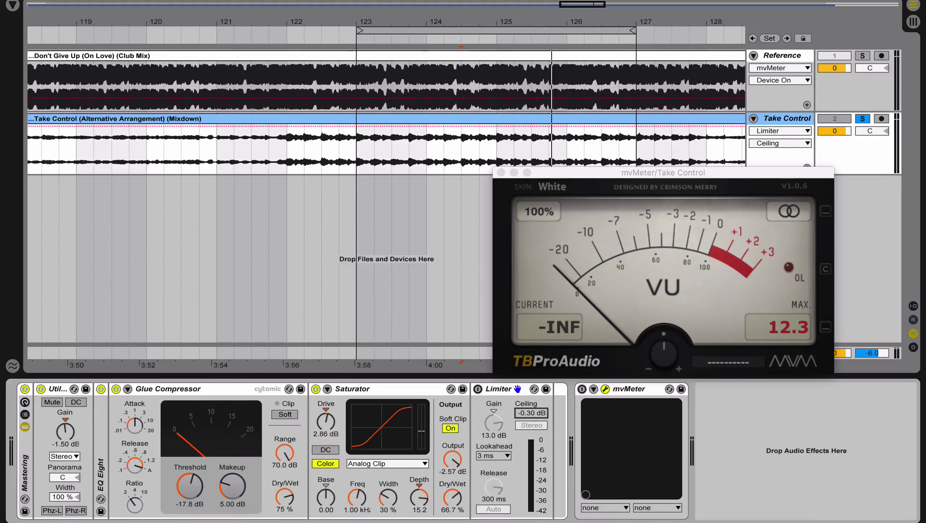
pyautogui.moveTo(530, 413); pyautogui.dragTo(529, 417)
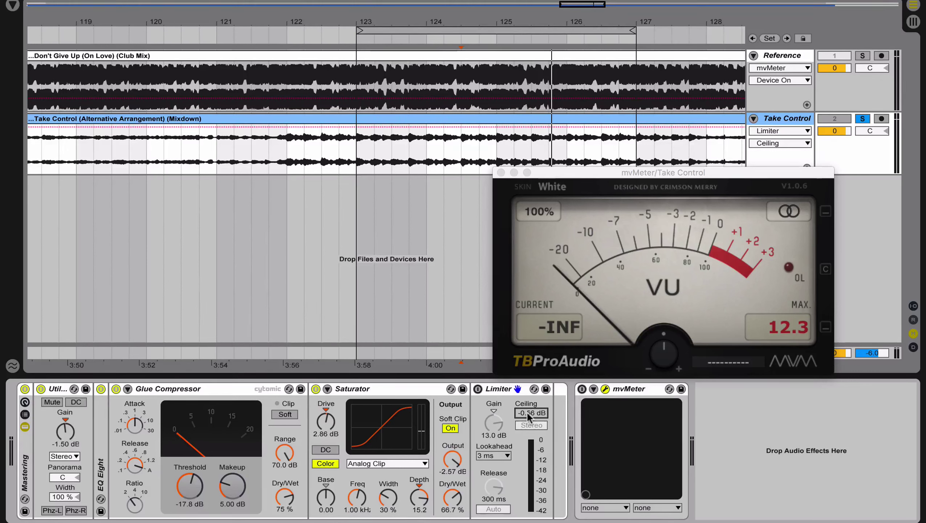
pyautogui.click(502, 392)
pyautogui.click(633, 389)
# Check the Reference's Utility gain, switch on Take Control's Limiter with Gain 12.8 dB and Ceiling -0.30 dB, and start playback
pyautogui.click(769, 60)
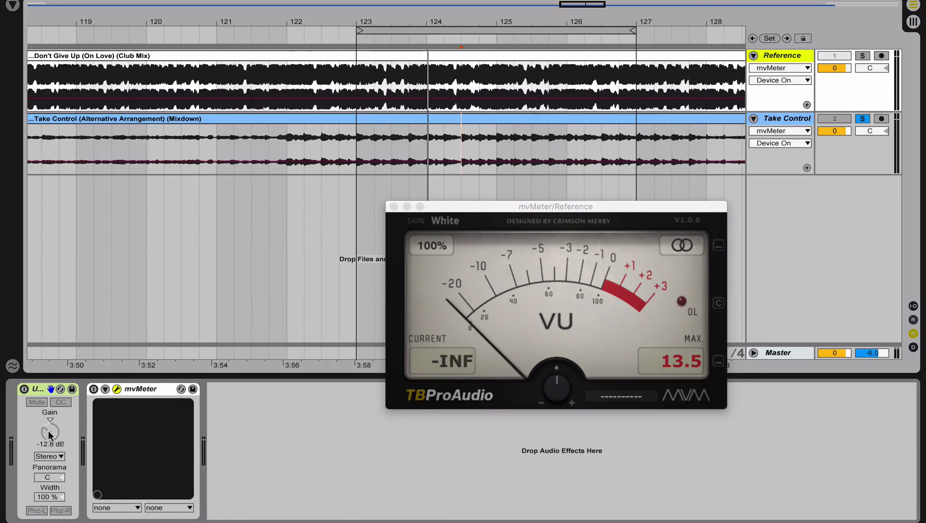
pyautogui.click(775, 119)
pyautogui.moveTo(490, 426); pyautogui.dragTo(490, 386)
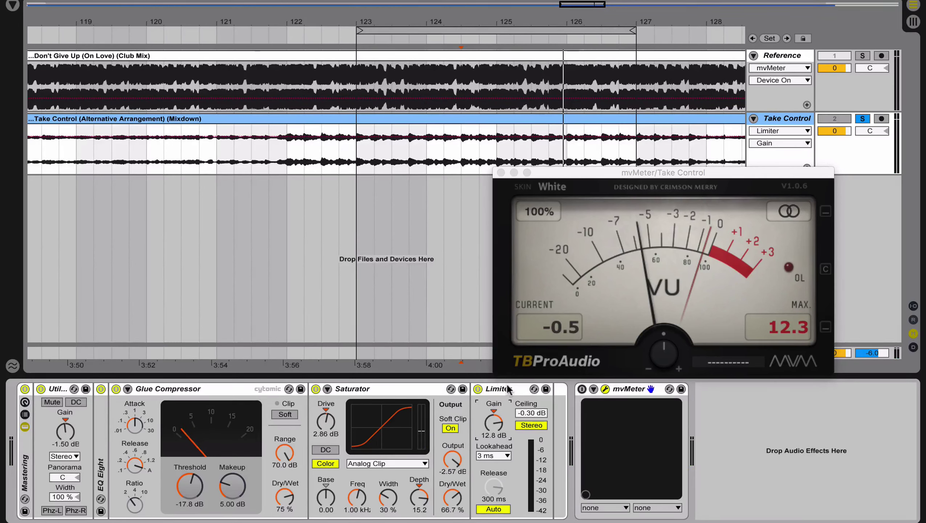
pyautogui.click(523, 389)
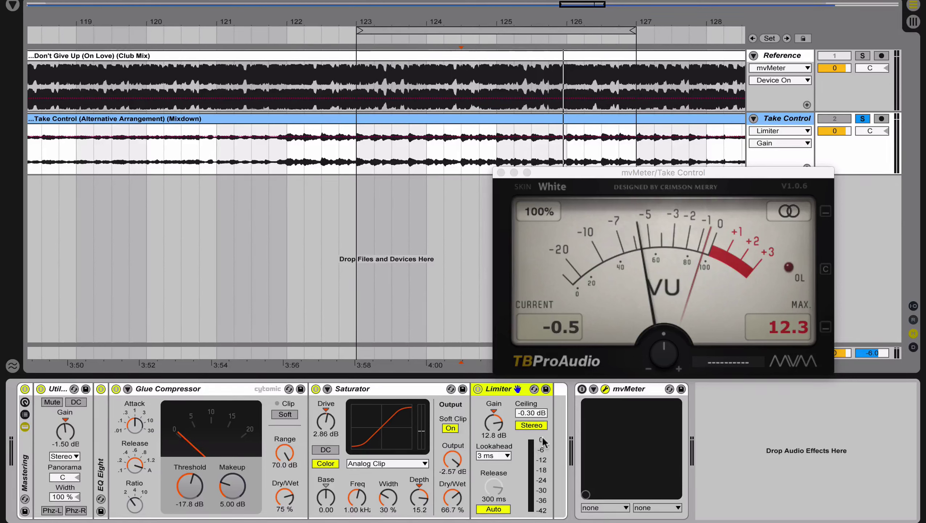
pyautogui.press('space')
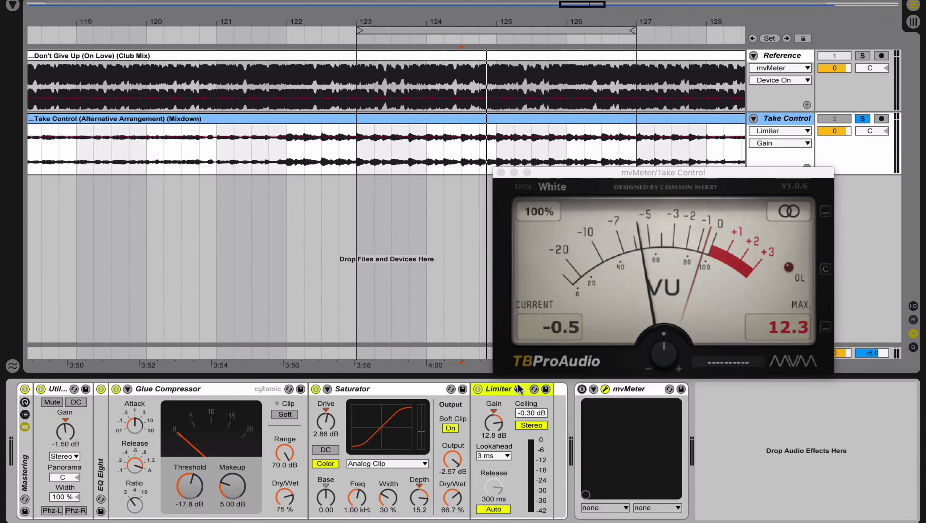
# Close the mvMeter windows of the Take Control and Reference tracks
pyautogui.click(500, 172)
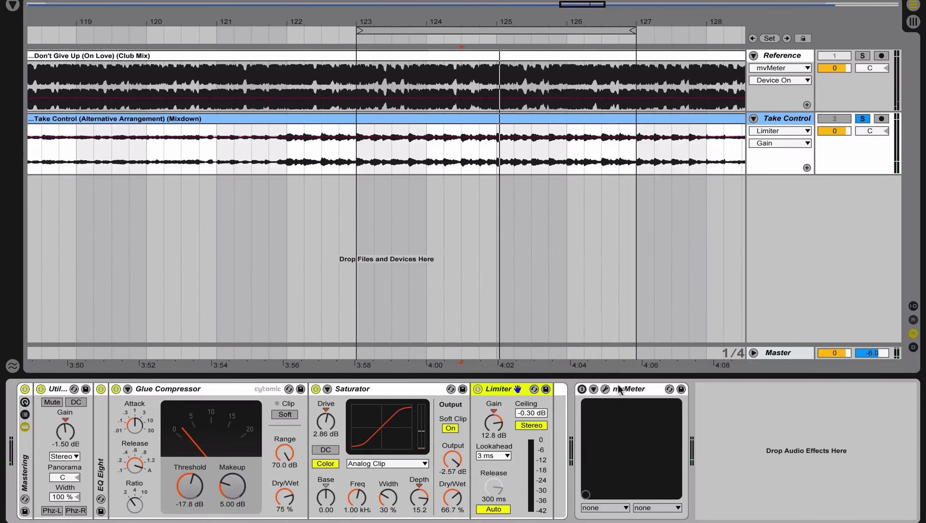
pyautogui.click(630, 388)
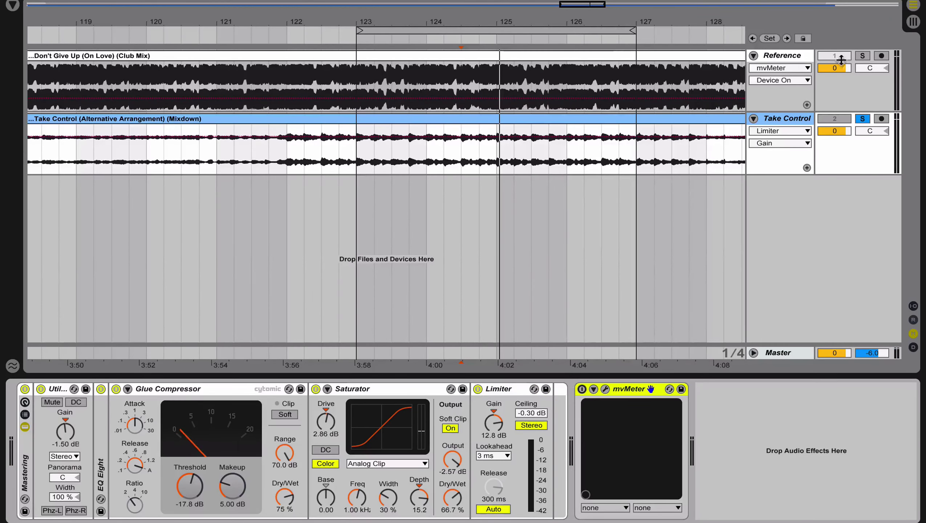
pyautogui.click(791, 56)
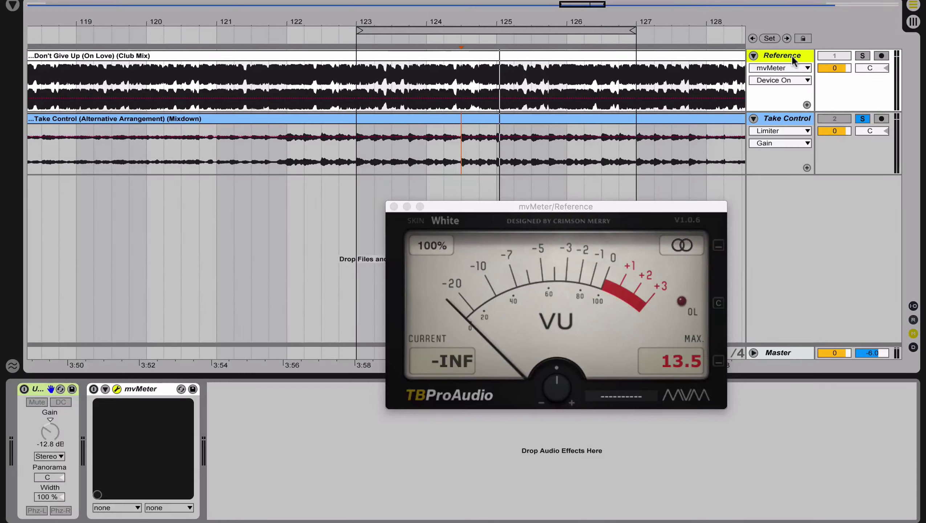
pyautogui.click(394, 206)
# Solo the Reference track and play it at its original level for comparison with the limited master
pyautogui.click(863, 55)
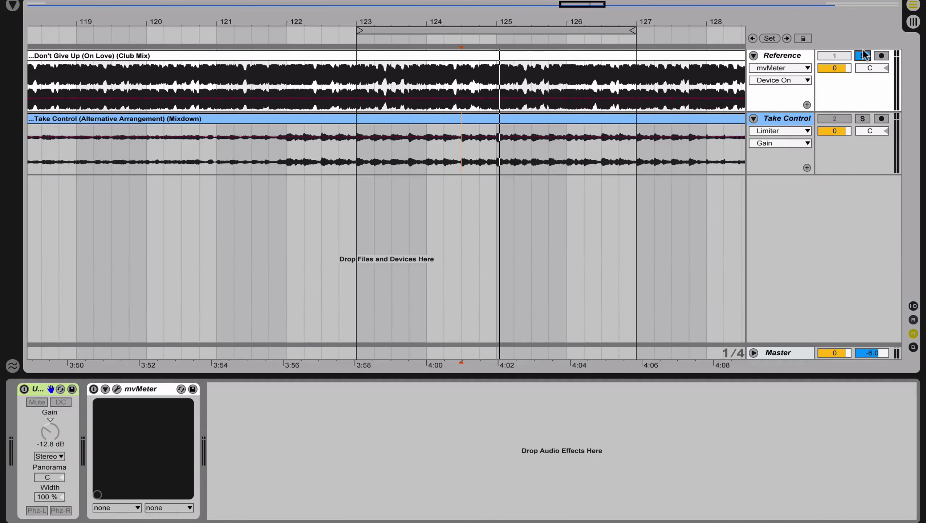
pyautogui.press('space')
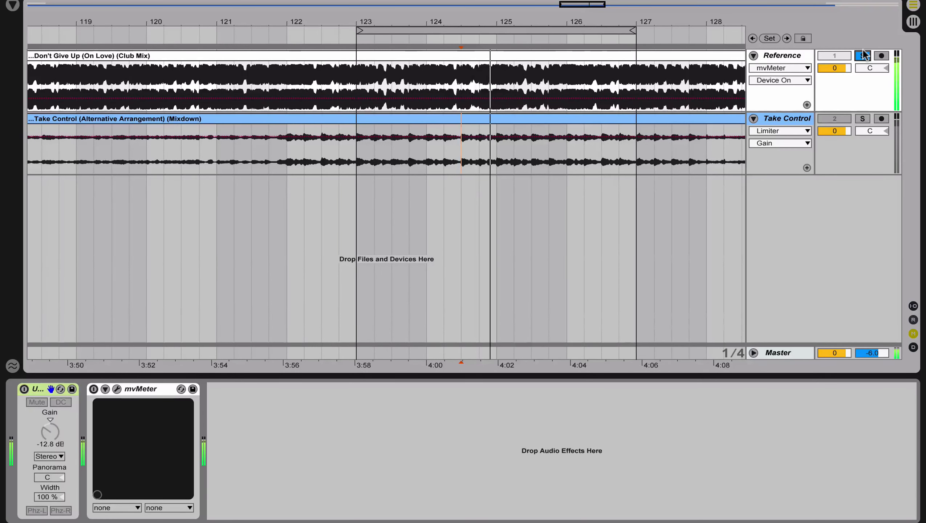